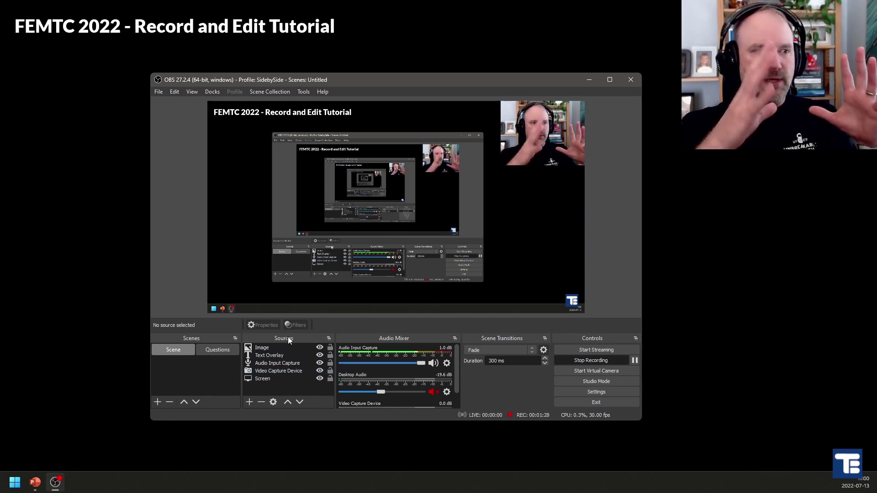
Step: Examine the scene's Image and Text Overlay sources and the list of source types that can be added
left_click(266, 347)
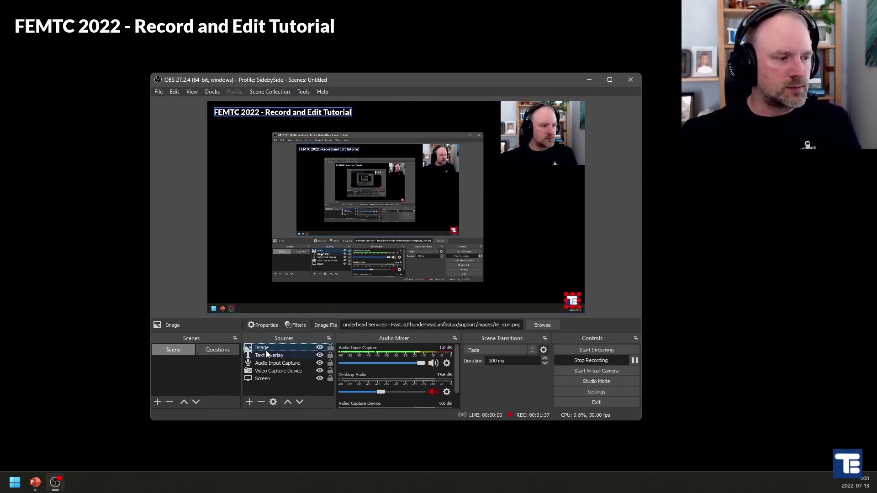
left_click(249, 402)
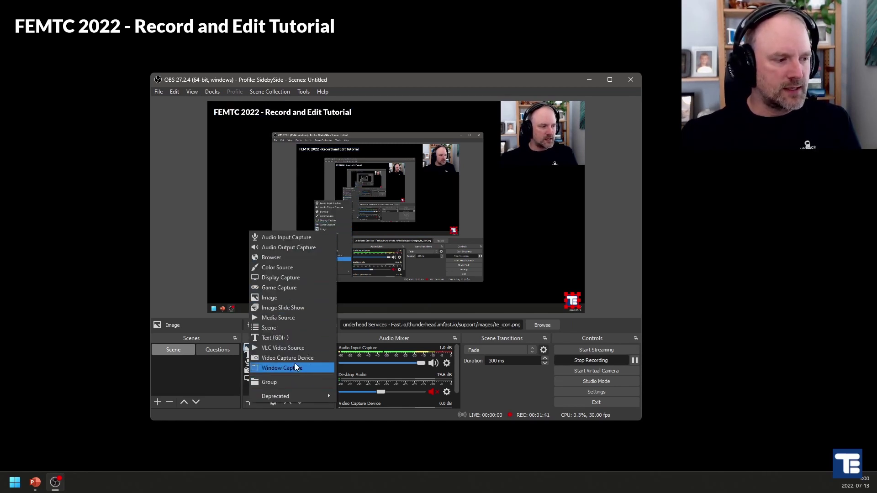
left_click(245, 390)
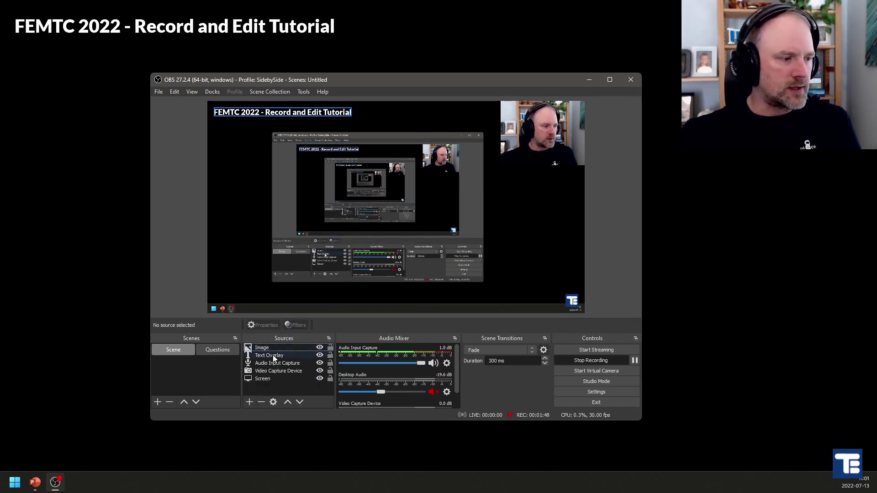
left_click(273, 355)
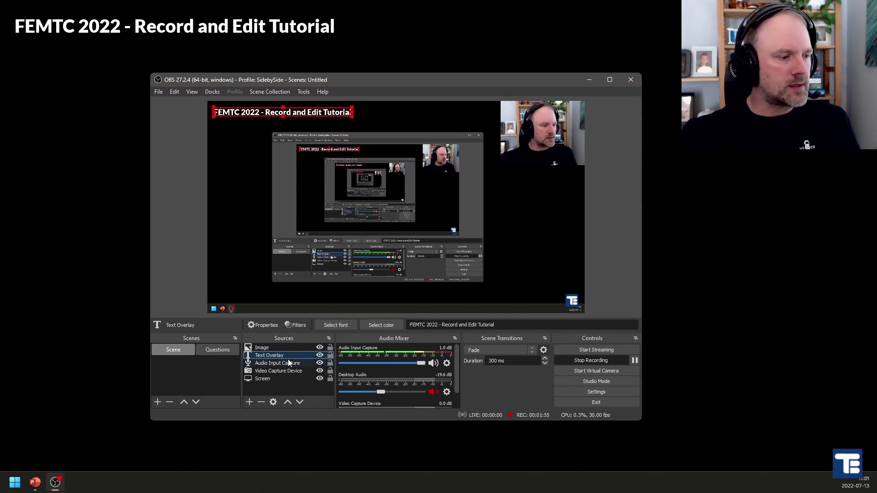
Step: Inspect the Audio Input Capture source, the addable source types and the microphone devices offered for it
left_click(270, 363)
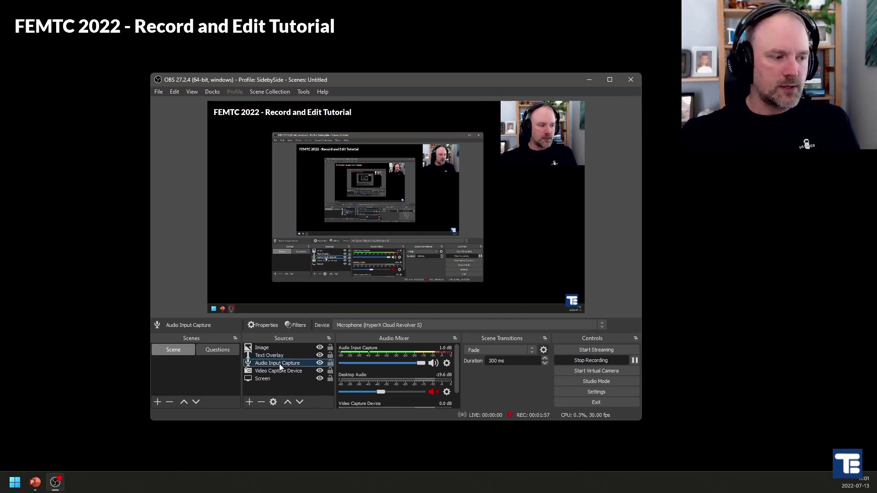
left_click(249, 403)
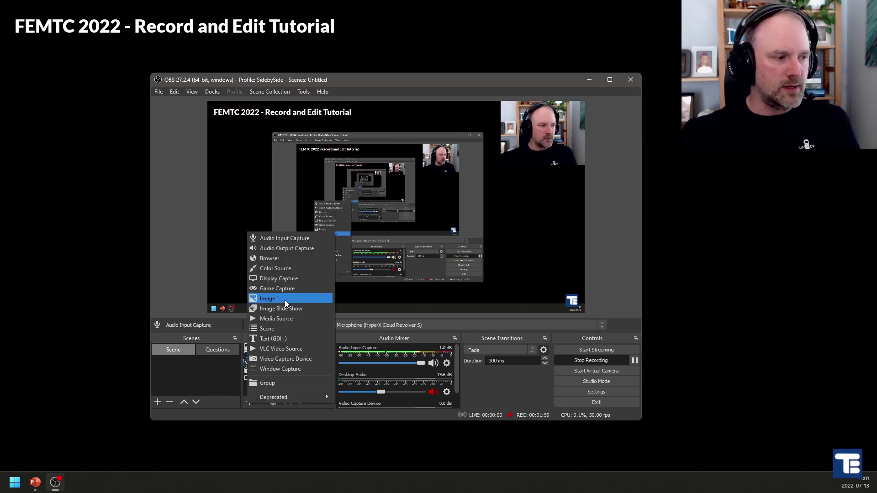
left_click(438, 324)
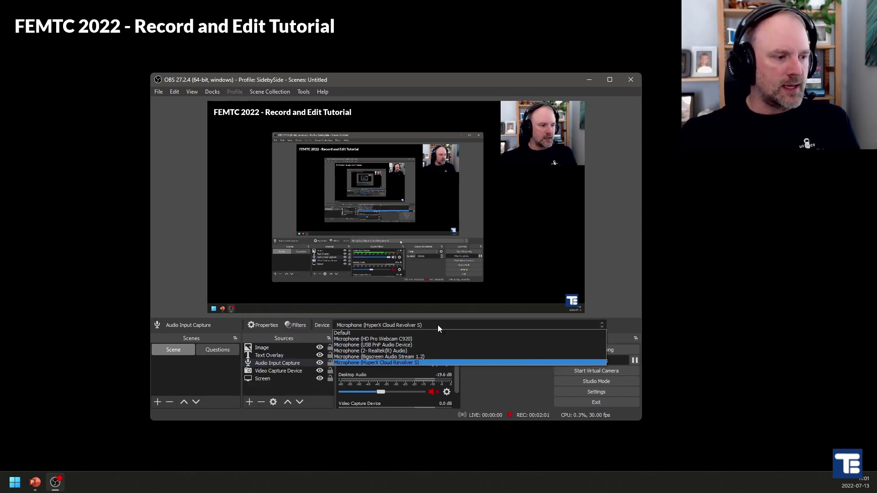
left_click(273, 391)
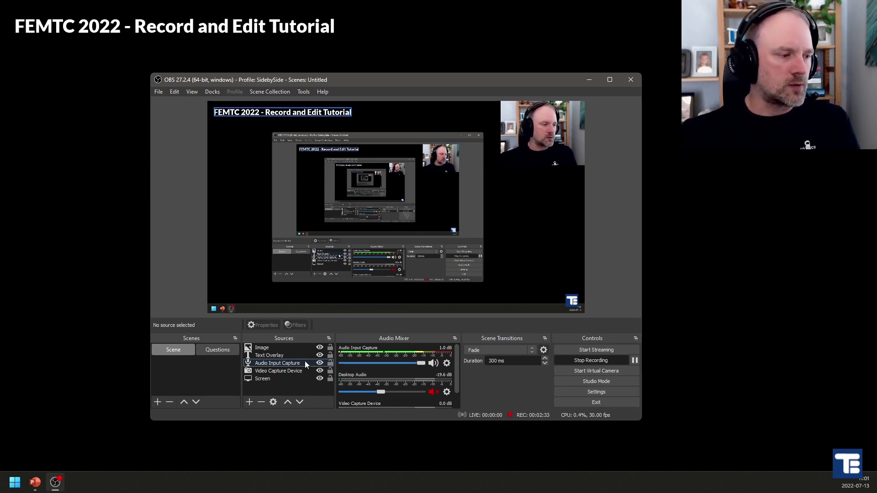
Step: Examine the Video Capture Device source, the addable source types and the Screen source's extent in the scene
left_click(274, 370)
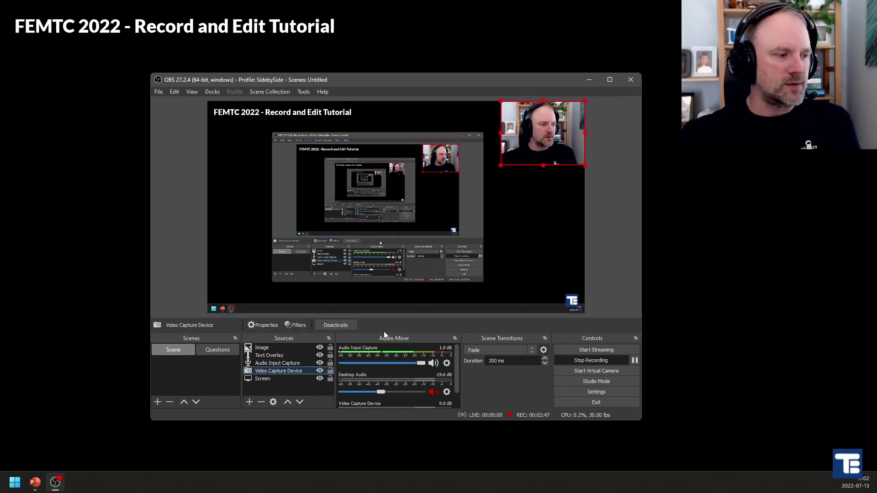
left_click(249, 402)
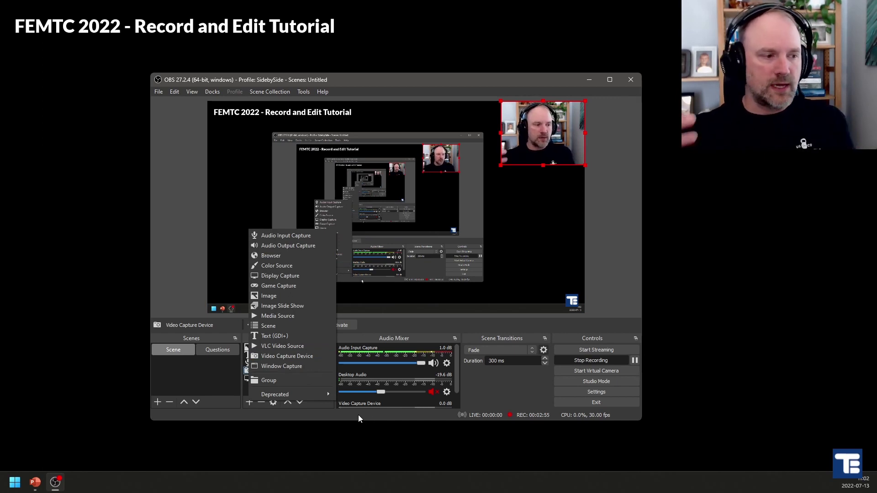
left_click(243, 386)
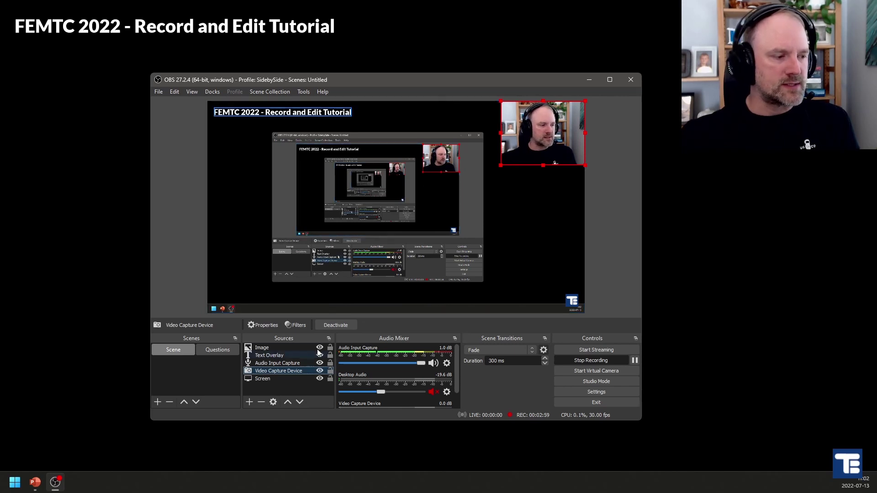
left_click(264, 379)
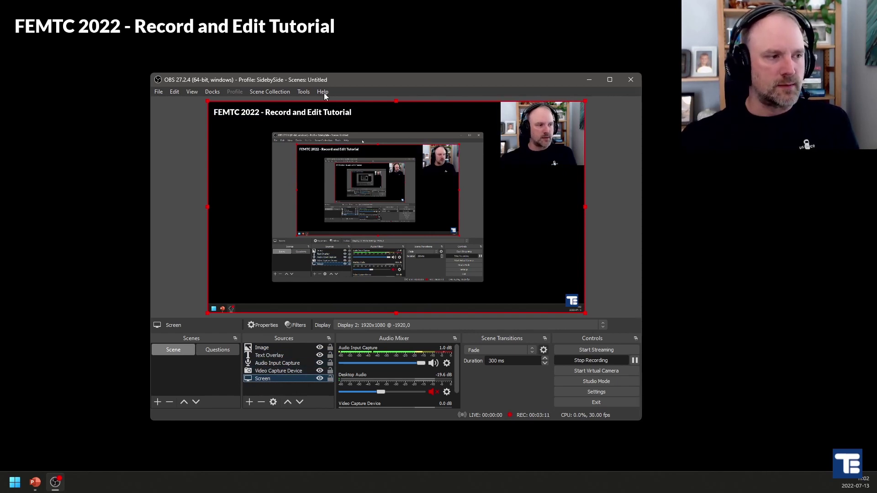
mouse_move(266, 380)
left_mouse_down()
mouse_move(274, 376)
mouse_move(271, 347)
mouse_move(269, 383)
left_mouse_up()
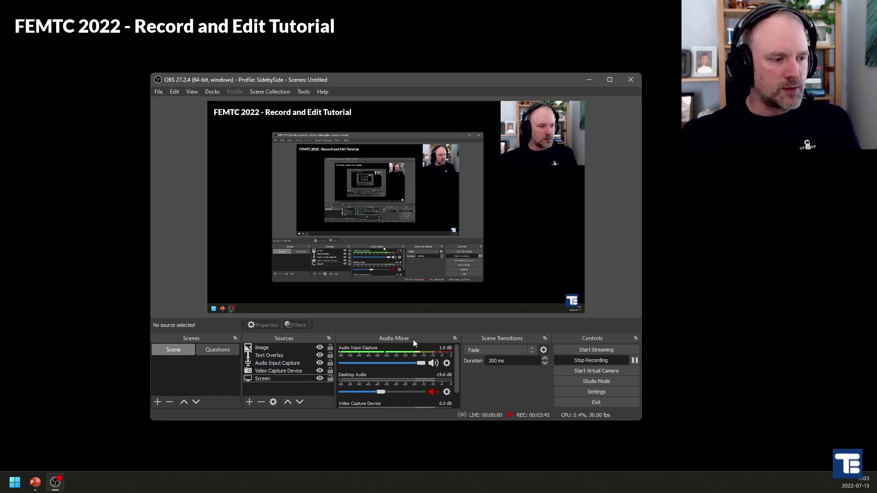
Step: Review all the audio mixer channels and the options available for the Audio Input Capture channel
scroll(456, 374, "down", 2)
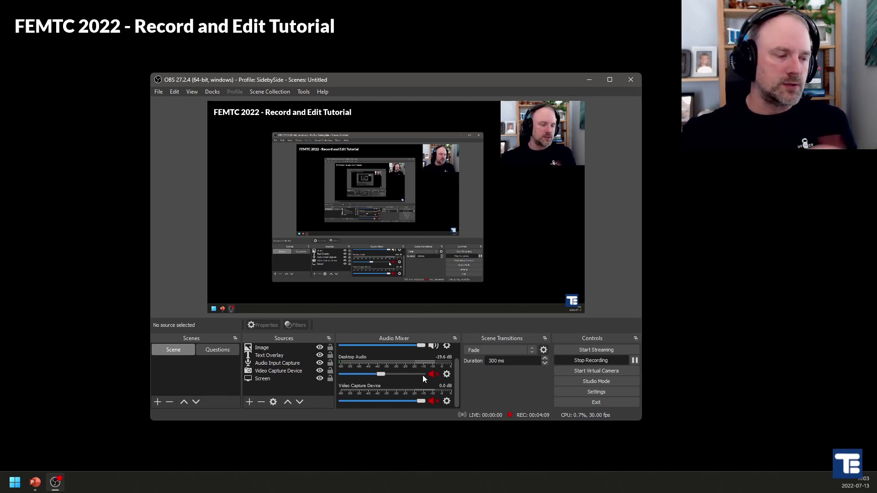
scroll(423, 375, "up", 1)
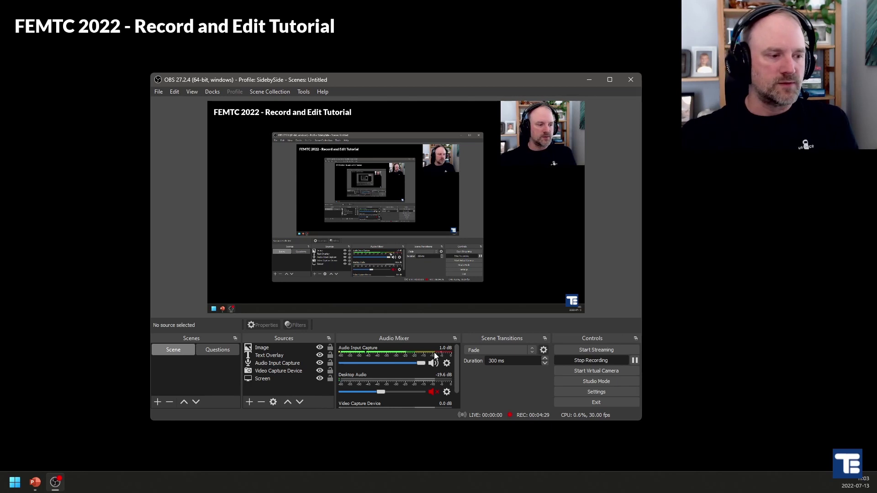
left_click(447, 363)
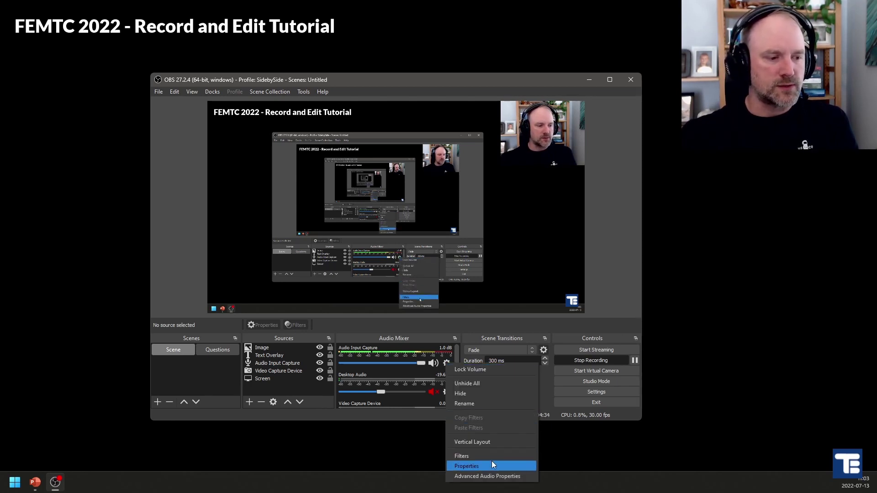
left_click(510, 321)
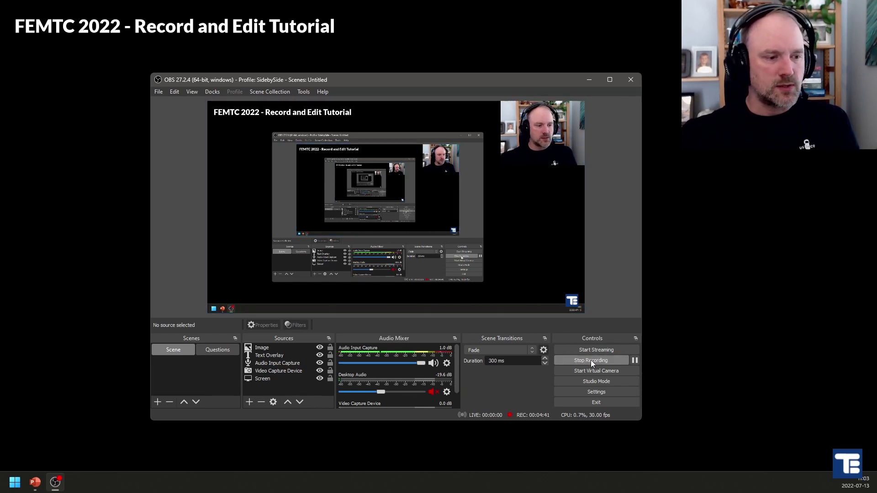
Step: Review the general, output and video settings, and close the settings without making changes
left_click(602, 392)
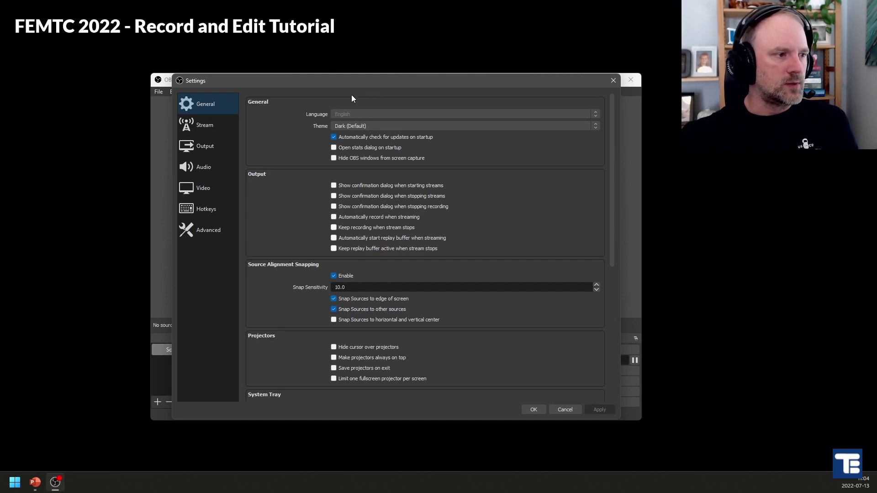
left_click(205, 148)
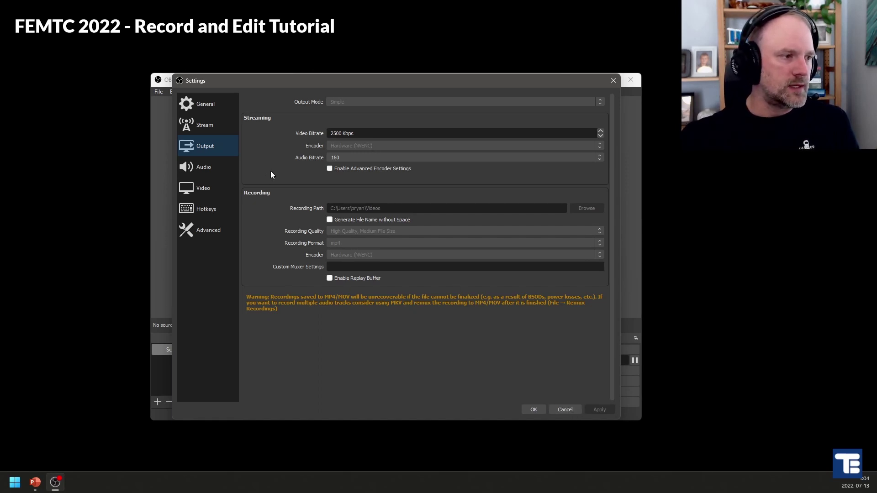
left_click(215, 191)
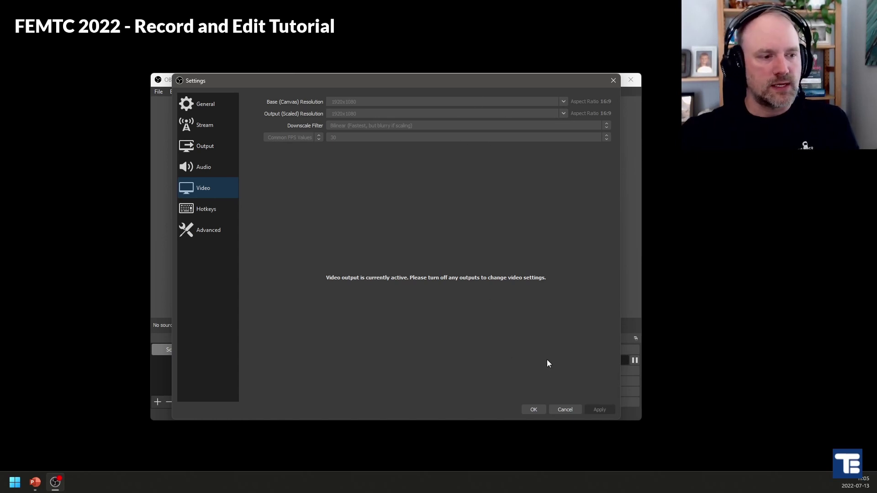
left_click(565, 410)
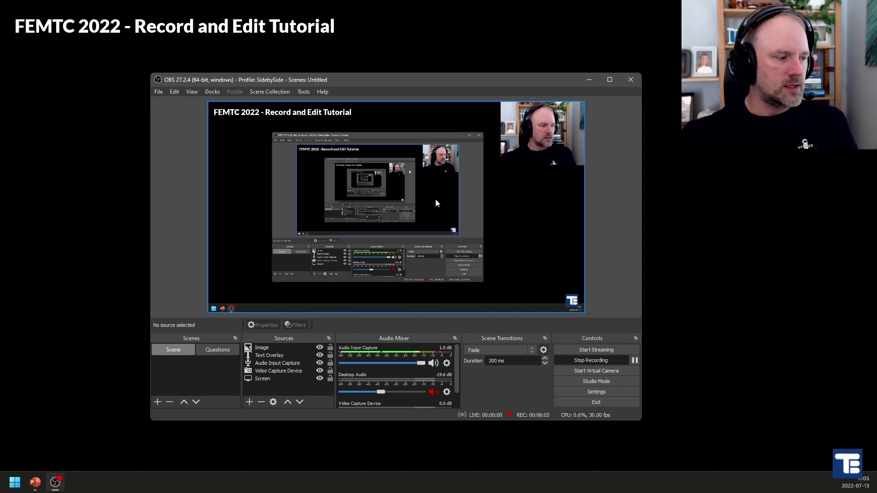
Step: Switch to the PPTX Demo.pptx presentation in PowerPoint, reposition its window on the recorded display and minimize OBS
left_click(35, 482)
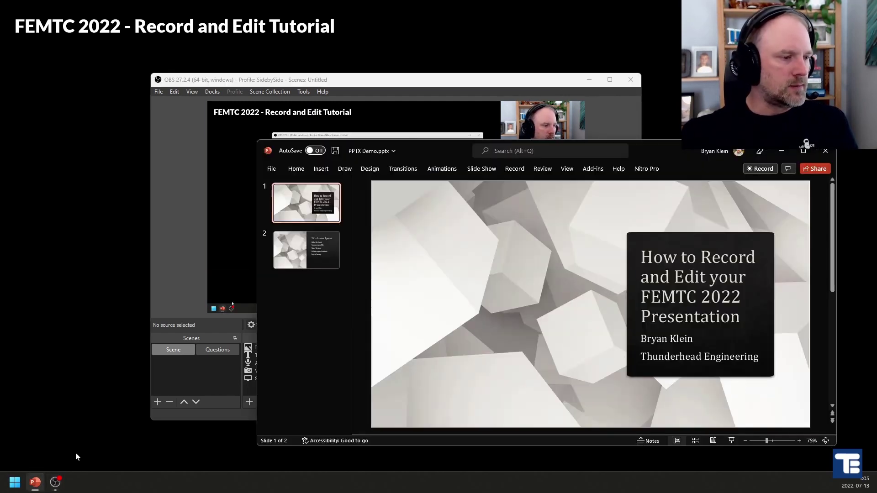
left_click_drag(667, 150, 501, 42)
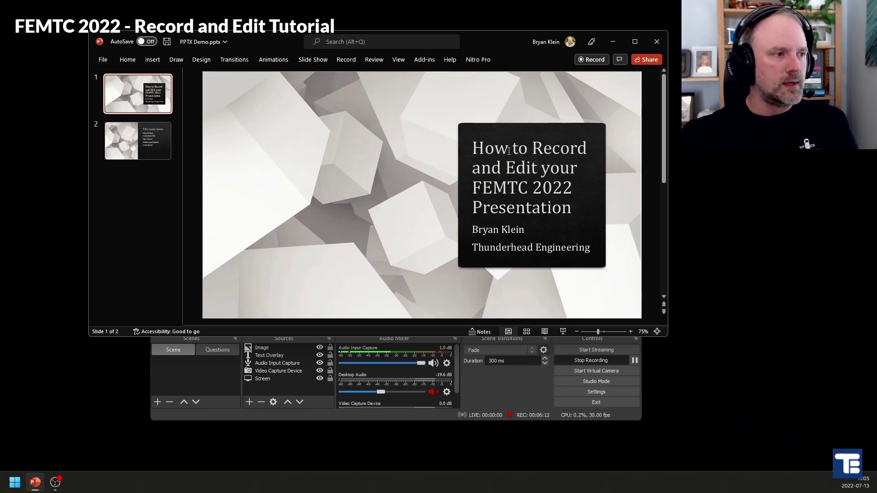
left_click_drag(495, 38, 458, 37)
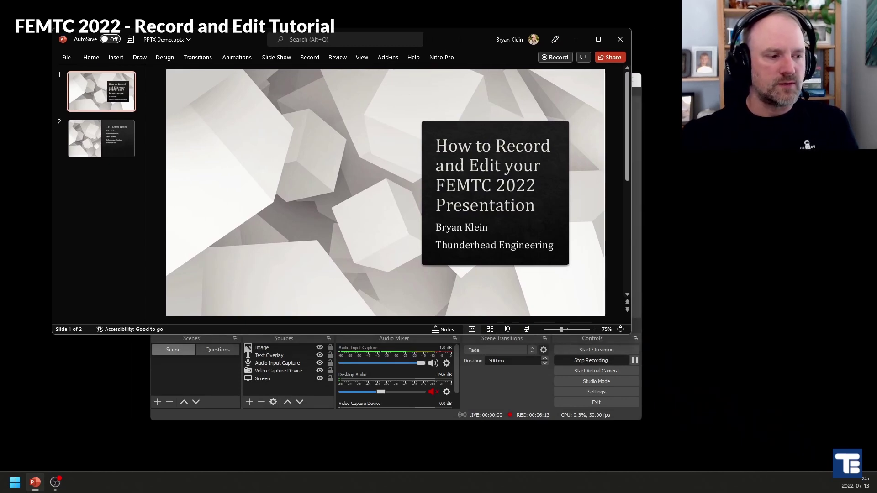
left_click(520, 396)
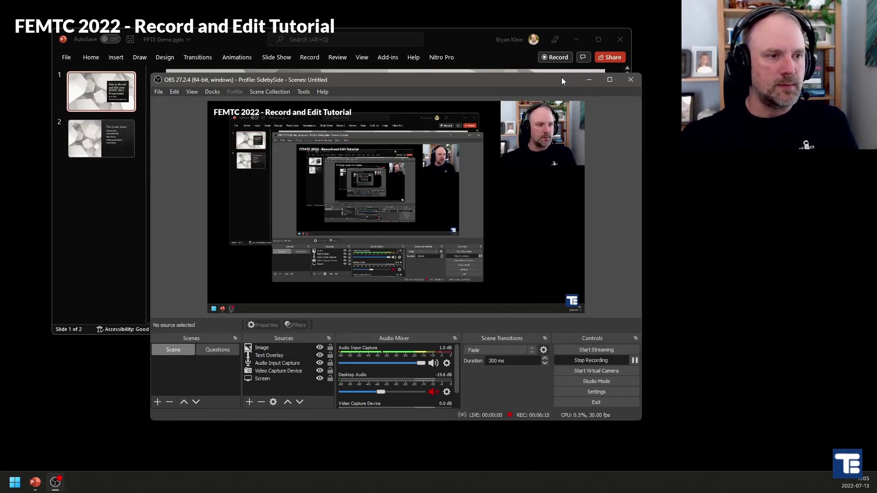
left_click(589, 79)
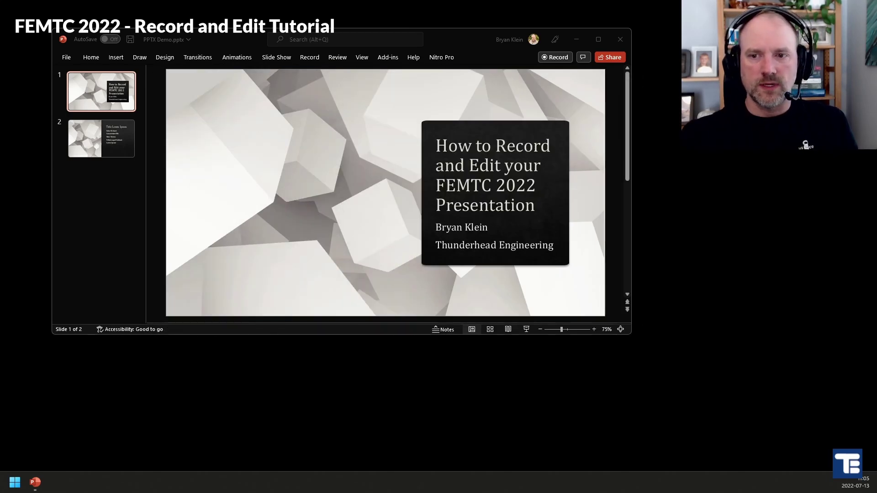
left_click_drag(452, 46, 543, 62)
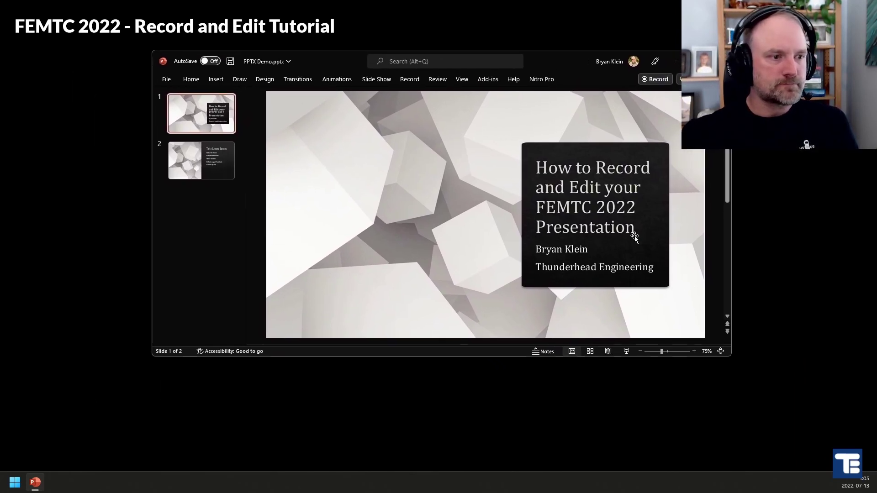
Step: Maximize the presentation window and start the slide show from the title slide
key("super+Up")
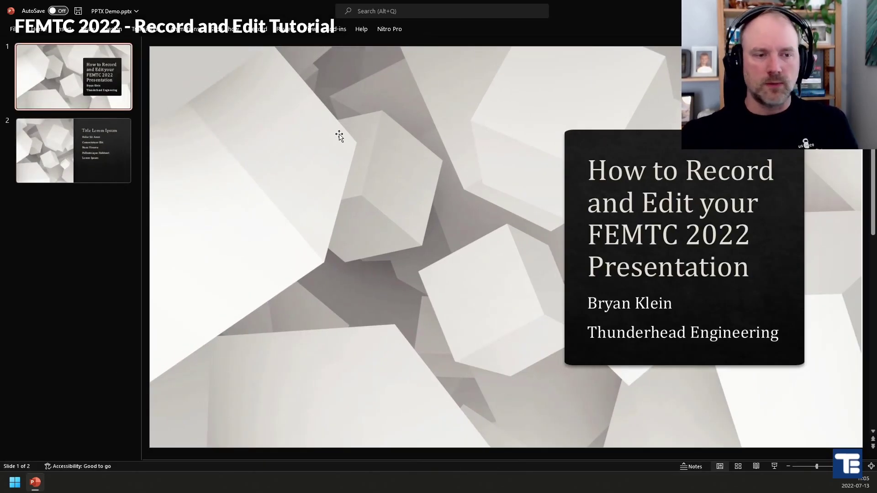
left_click(228, 30)
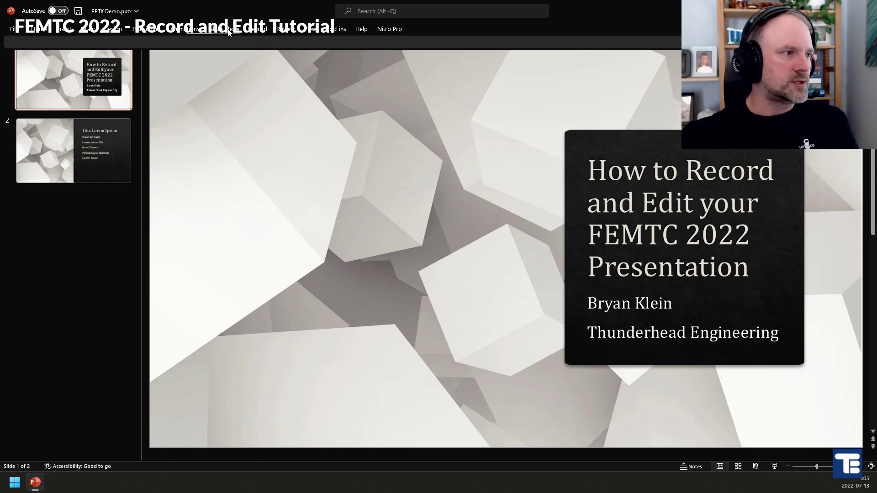
key("F5")
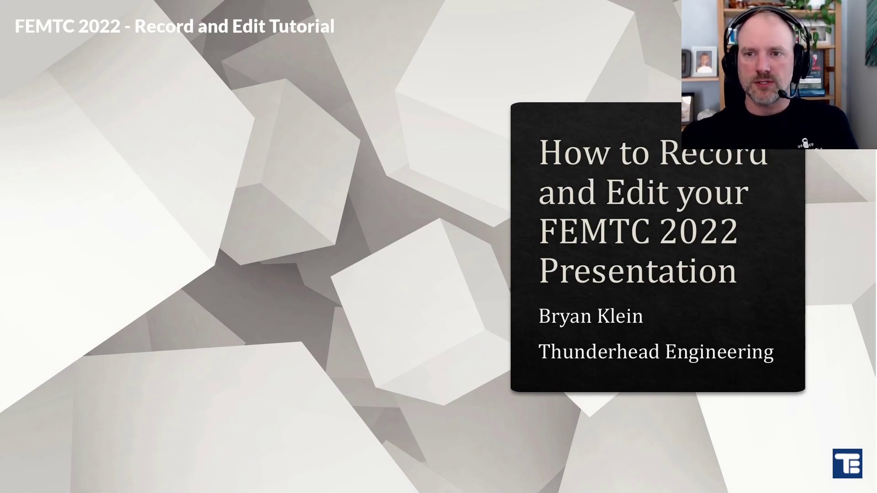
Step: Switch to OBS and shrink the webcam overlay to about half its width, keeping it in the scene's upper-right corner
key("alt+Tab")
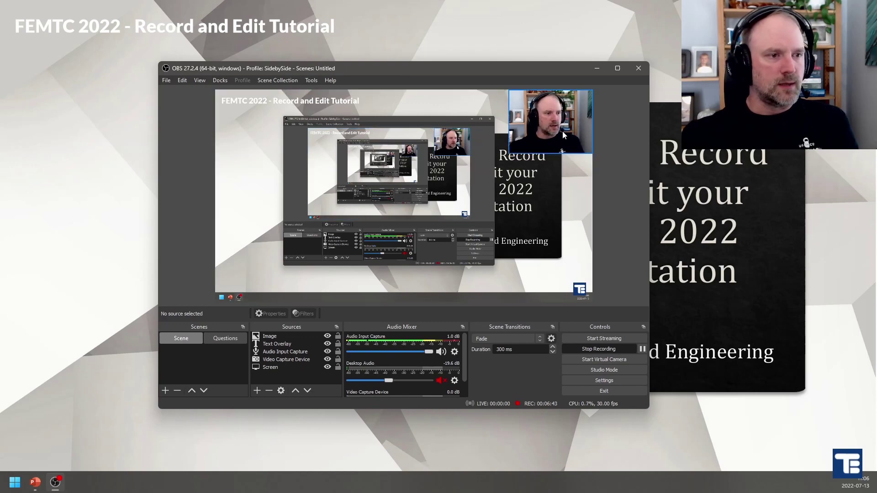
left_click(564, 135)
left_click_drag(509, 153, 553, 120)
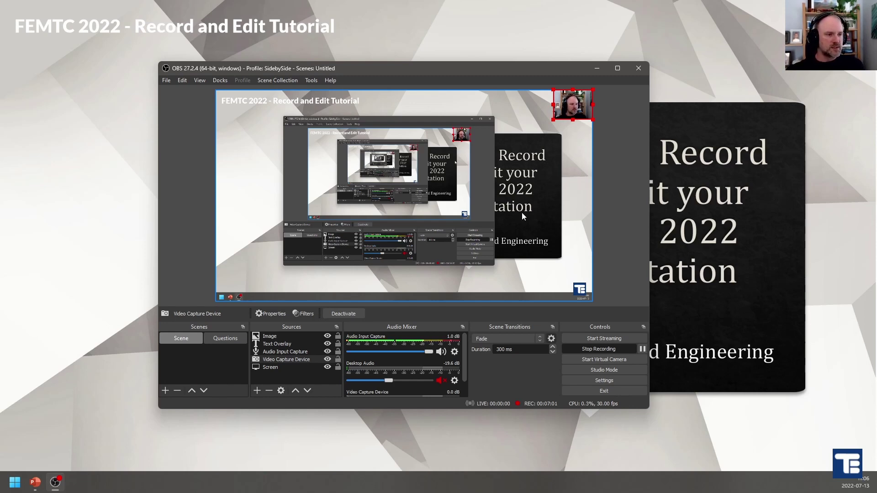
Step: Review the Video Capture Device source's properties, including its device and format options, and cancel without changes
right_click(295, 360)
left_click(300, 358)
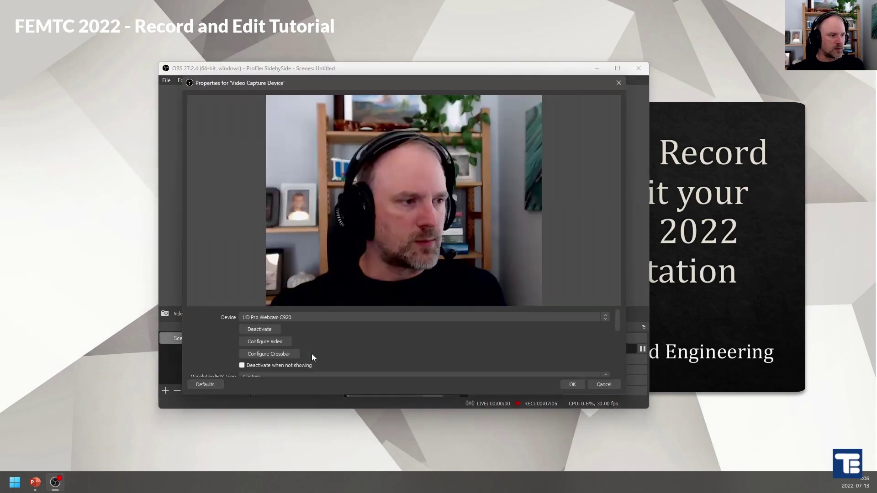
scroll(378, 323, "down", 3)
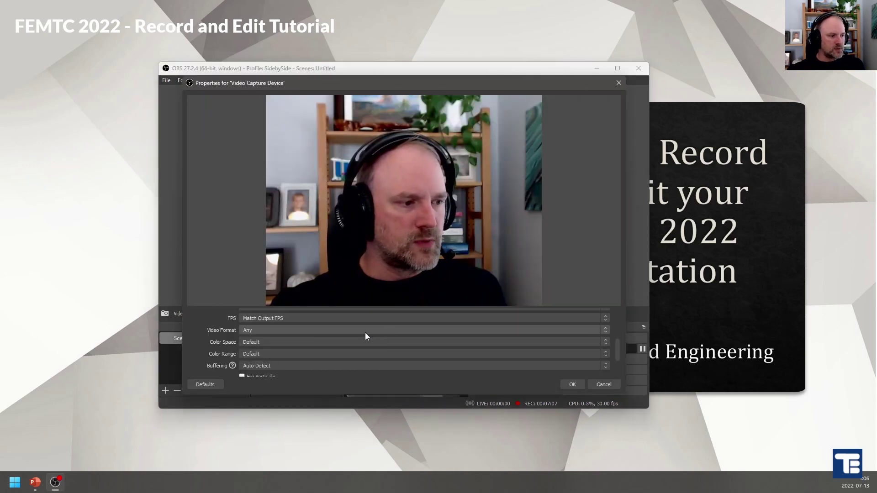
scroll(364, 339, "down", 2)
scroll(334, 361, "up", 6)
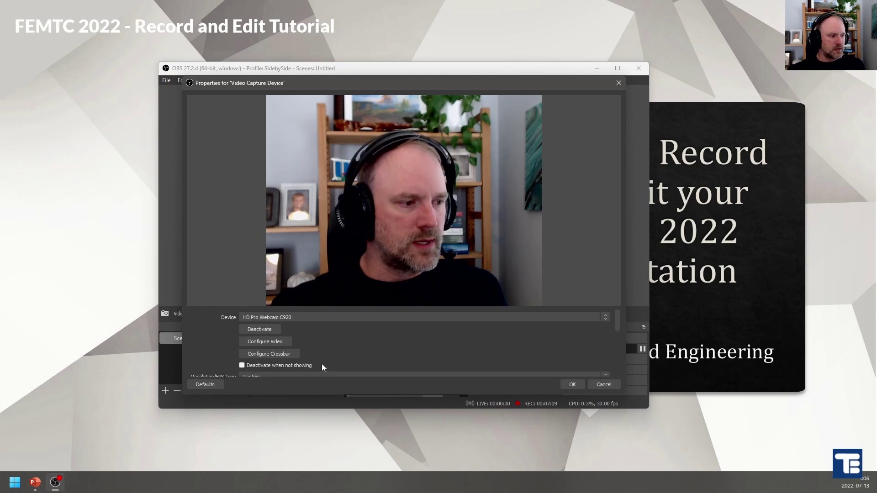
left_click(599, 384)
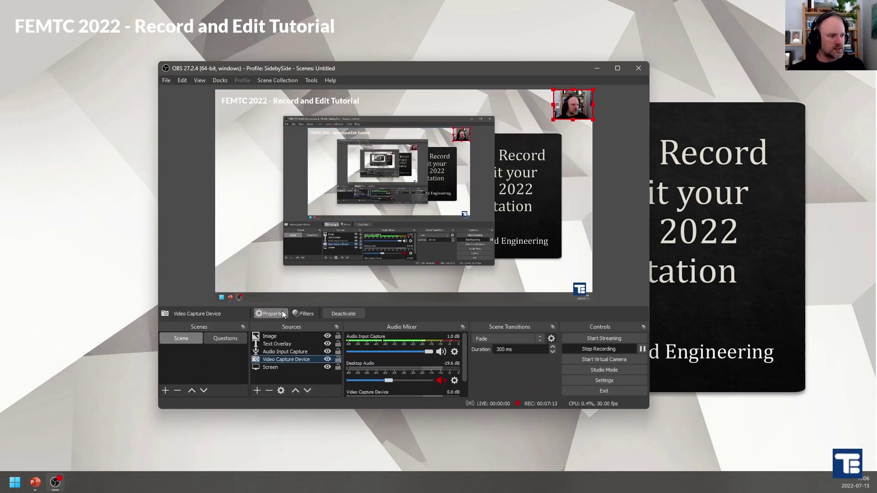
Step: Review the Crop/Pad filter values on the Video Capture Device source and close the filters
left_click(302, 314)
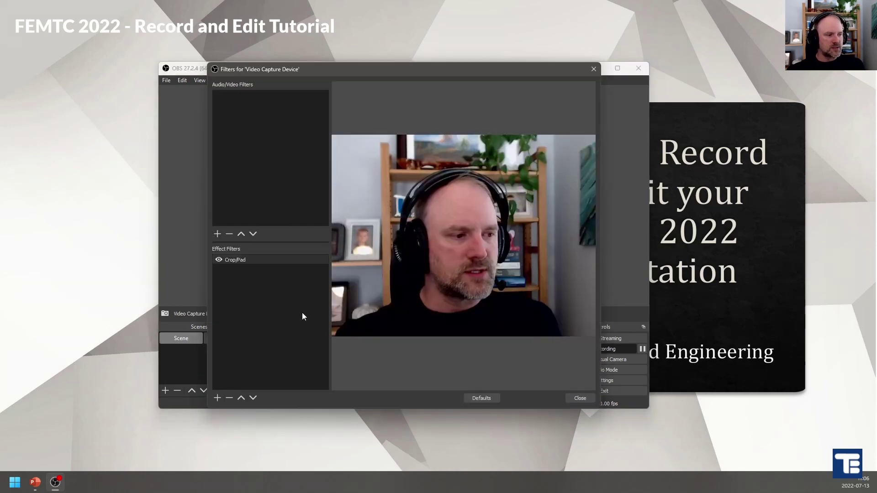
left_click(236, 260)
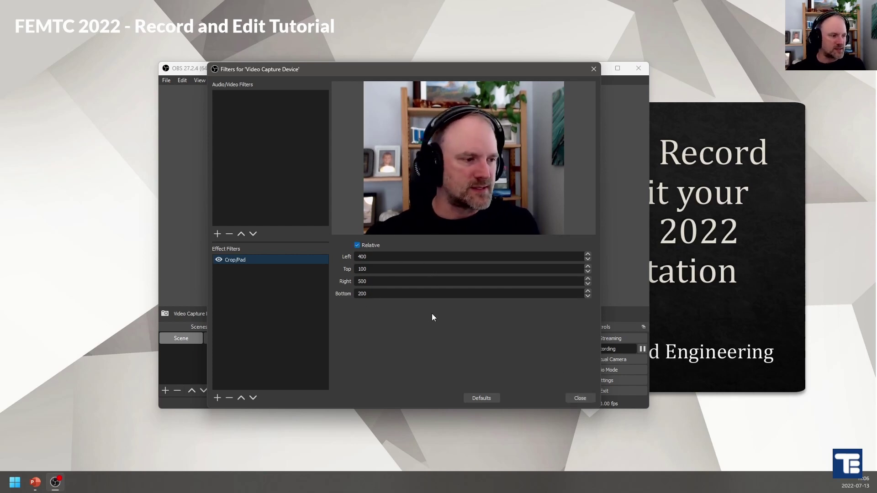
left_click(583, 398)
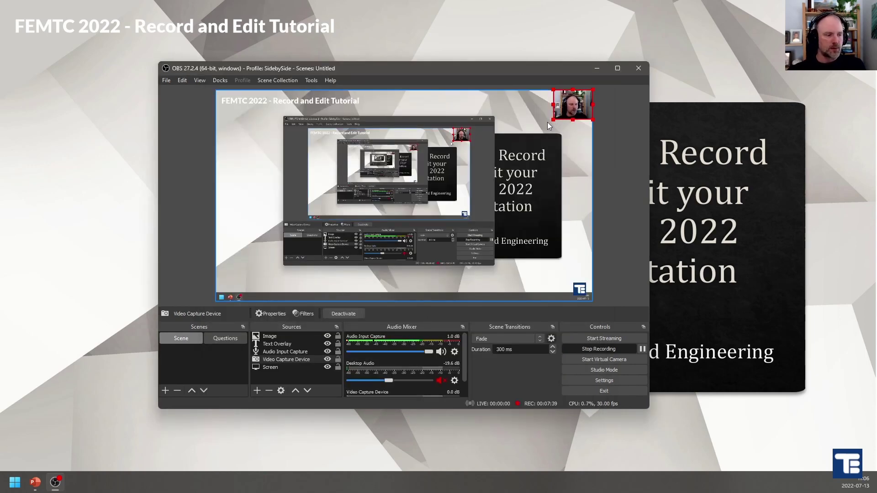
Step: Shrink the webcam overlay slightly in the scene and move the OBS window off the recorded display
left_click_drag(553, 120, 554, 119)
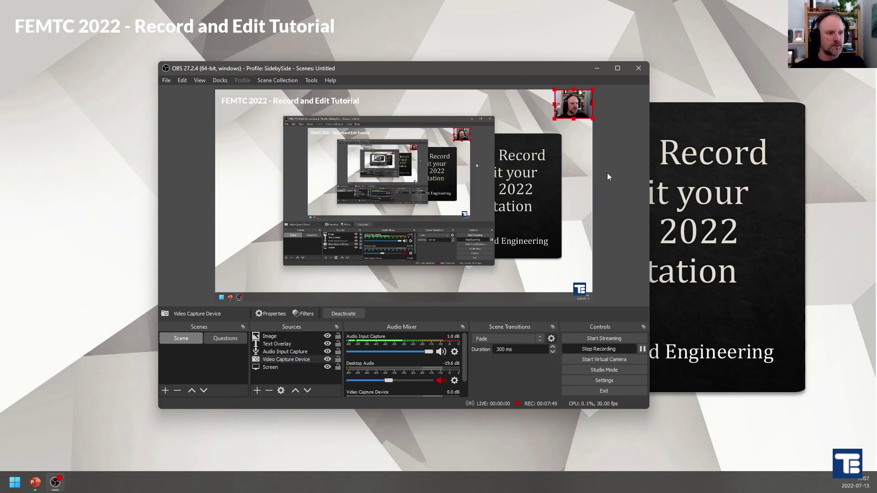
left_click_drag(528, 67, 876, 165)
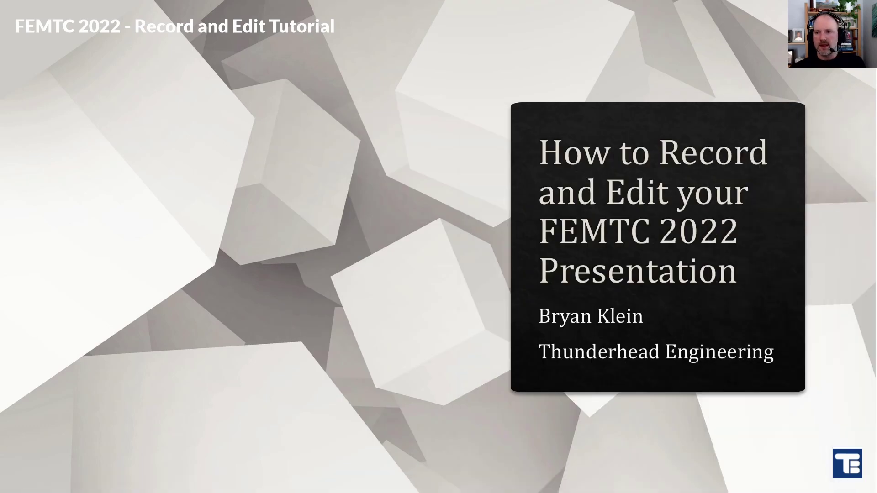
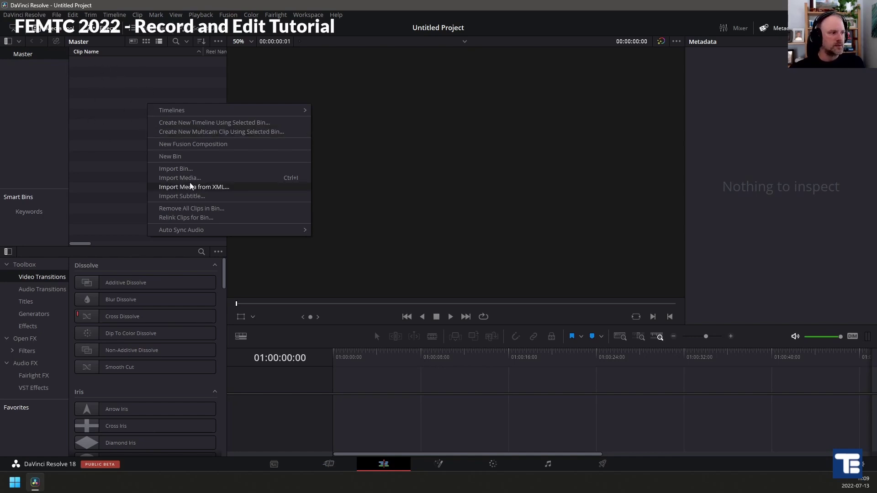
left_click(107, 88)
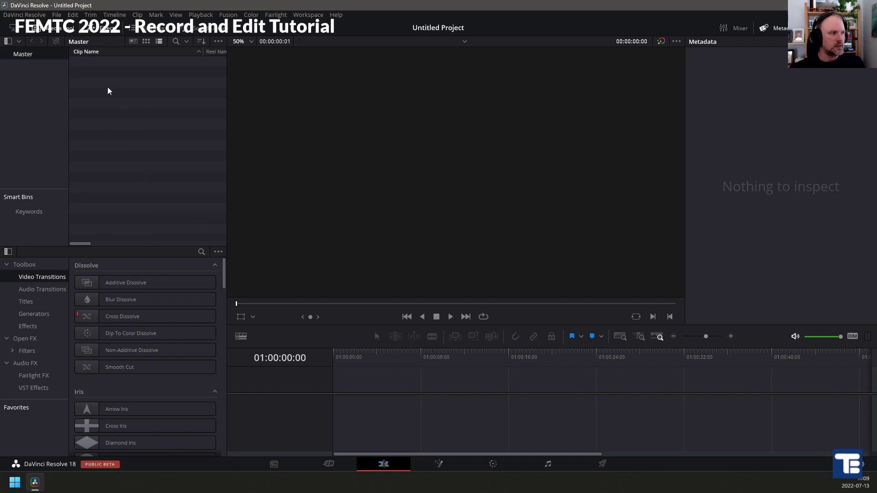
right_click(108, 88)
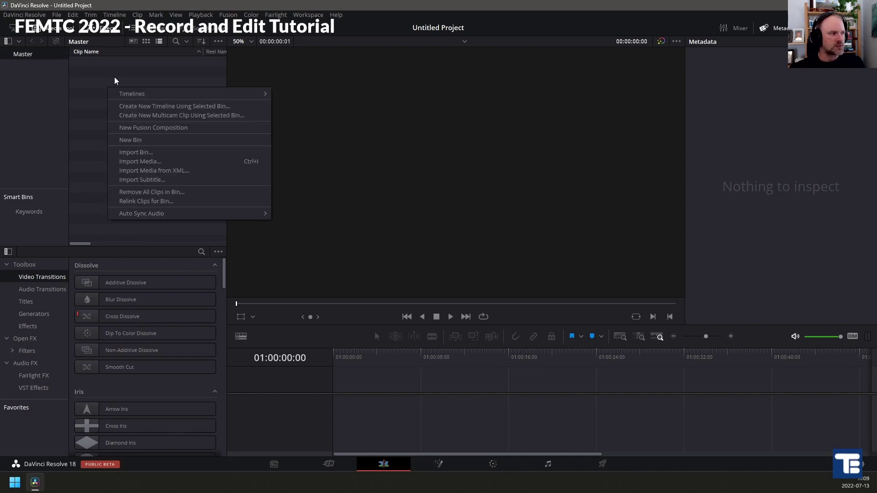
left_click(148, 162)
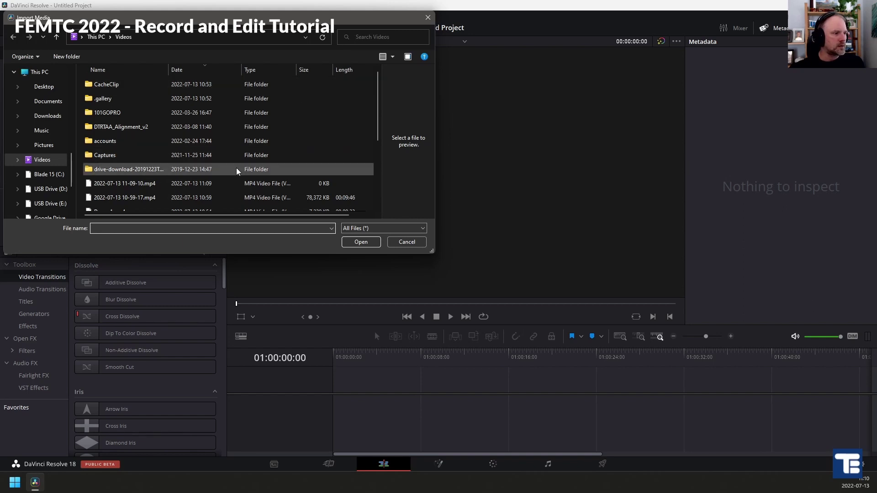
left_click(124, 198)
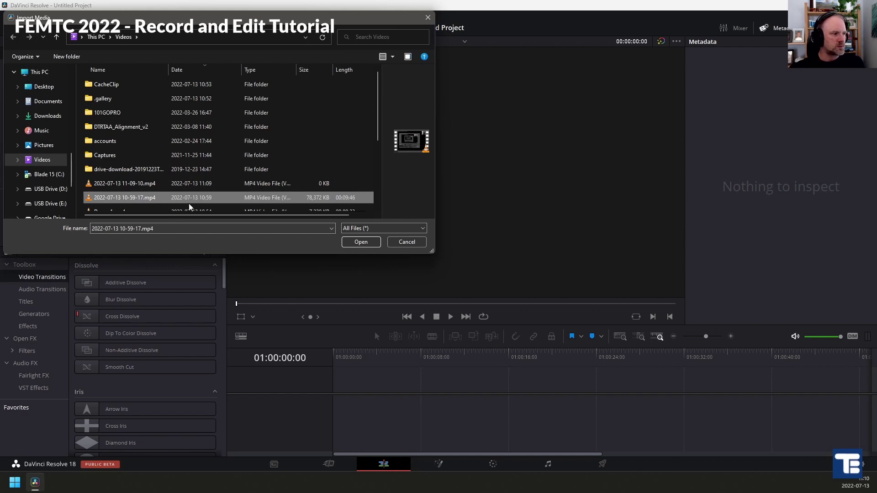
left_click(361, 243)
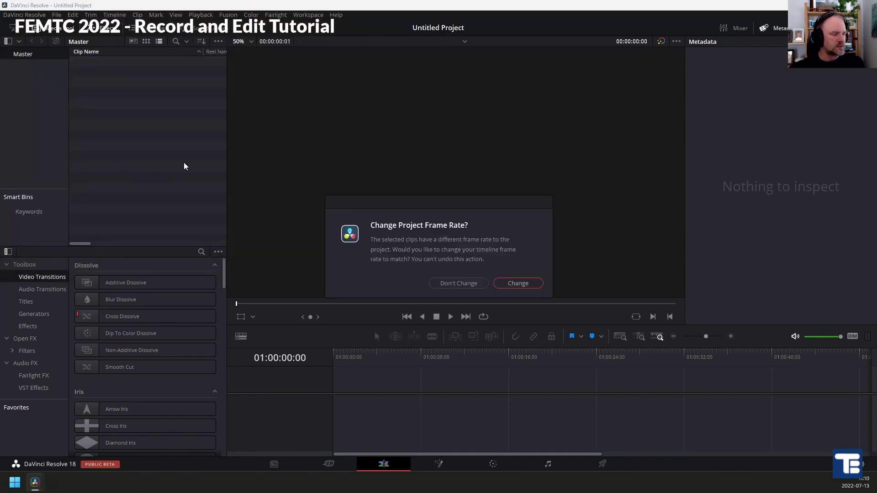
left_click(519, 284)
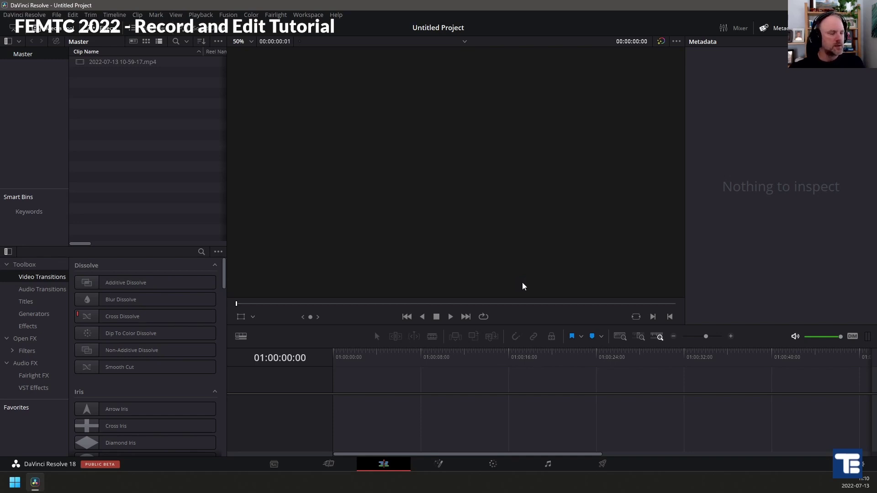
left_click_drag(120, 63, 337, 413)
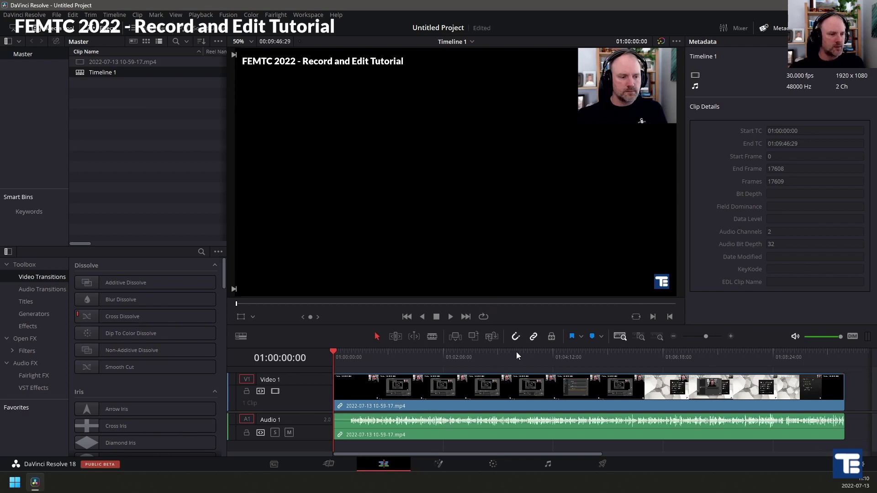
Step: Scrub through the timeline and play passages of the recording to locate where the title slide presentation begins
left_click_drag(335, 352, 635, 356)
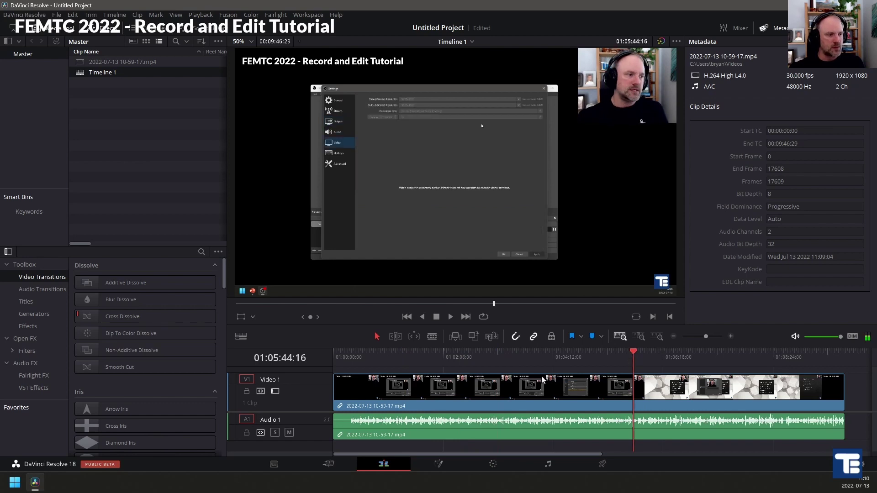
left_click_drag(421, 456, 446, 455)
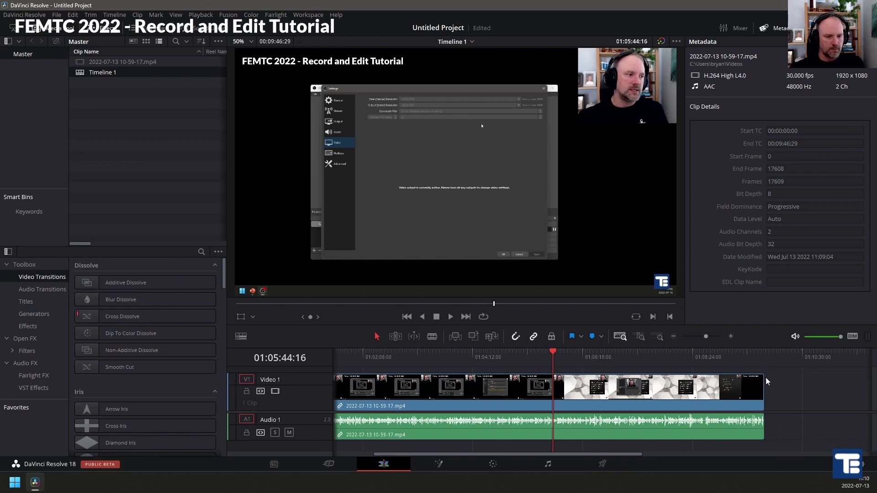
mouse_move(555, 350)
left_mouse_down()
mouse_move(498, 361)
mouse_move(558, 364)
mouse_move(550, 363)
left_mouse_up()
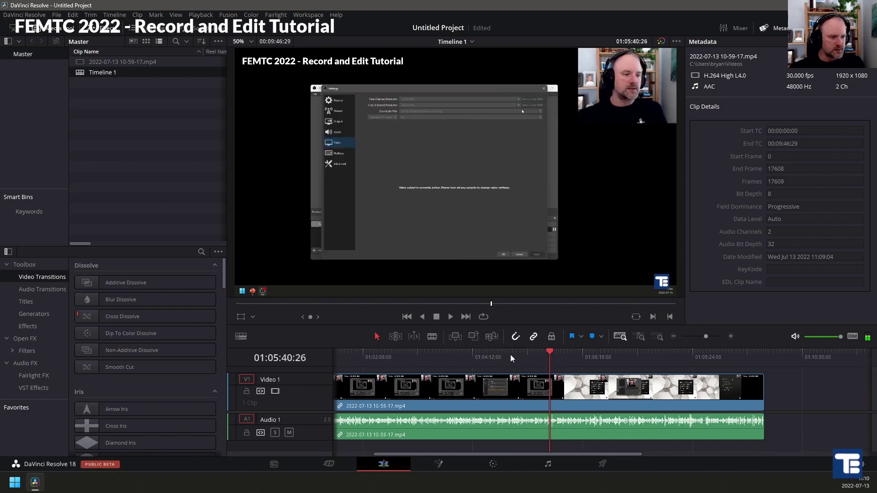
left_click(453, 317)
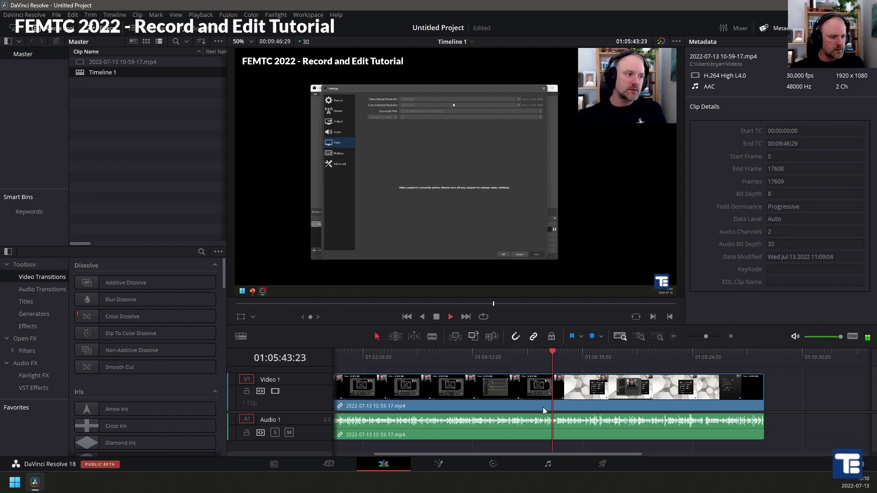
left_click_drag(552, 353, 688, 361)
key("space")
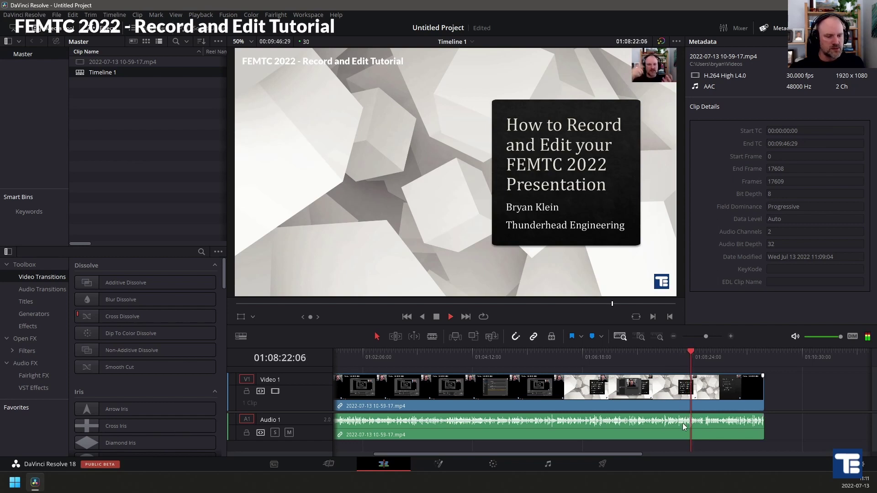
Step: Split the clip with the blade at 01:08:18:14 in the title slide passage and ripple delete everything before the cut
left_click_drag(692, 354, 689, 352)
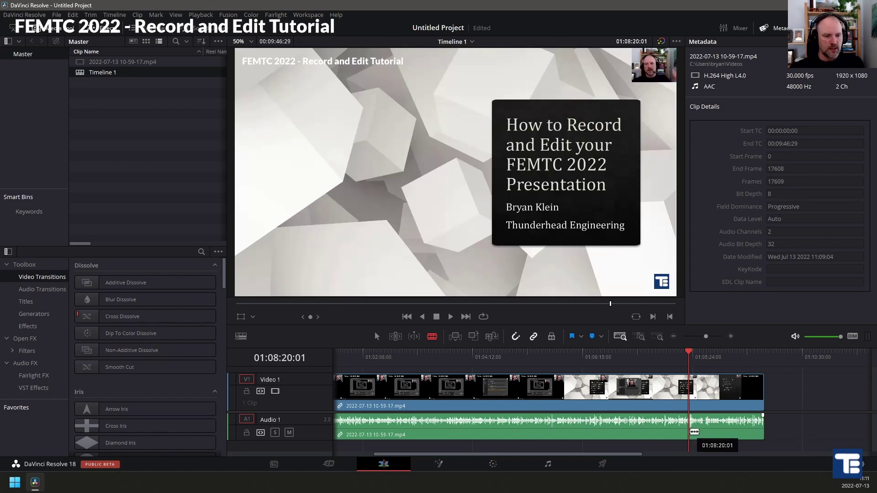
key("space")
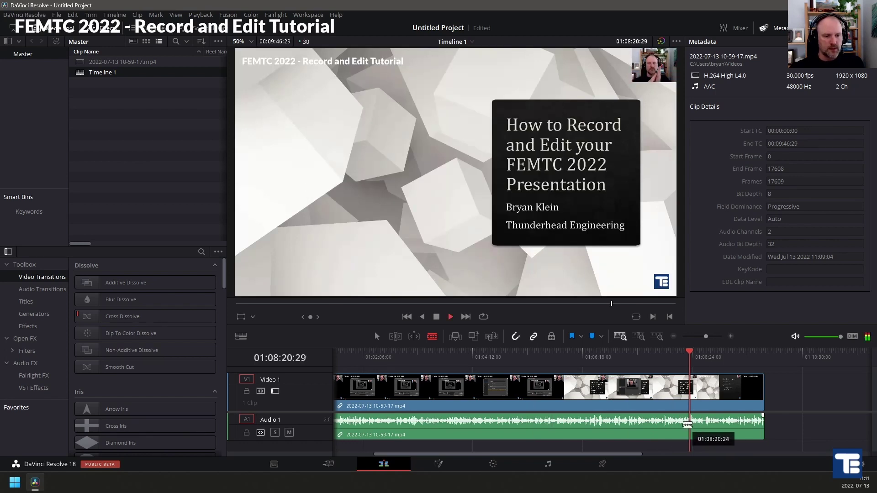
left_click(436, 318)
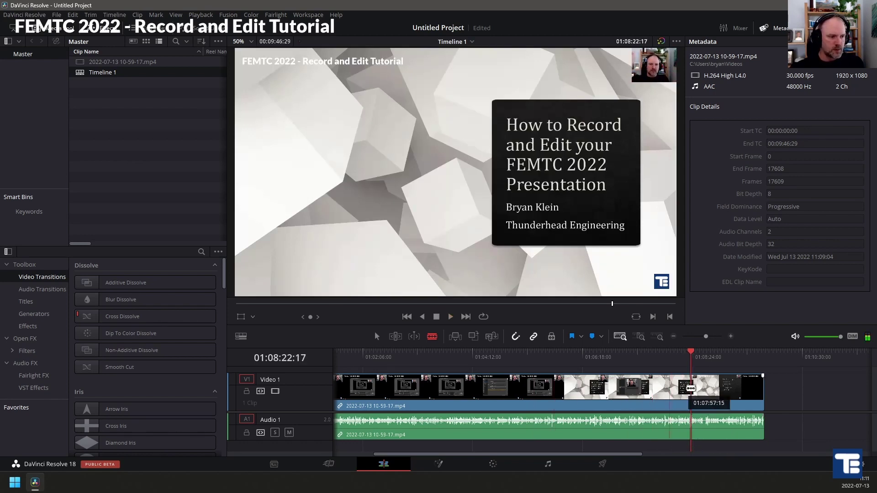
left_click_drag(691, 351, 685, 363)
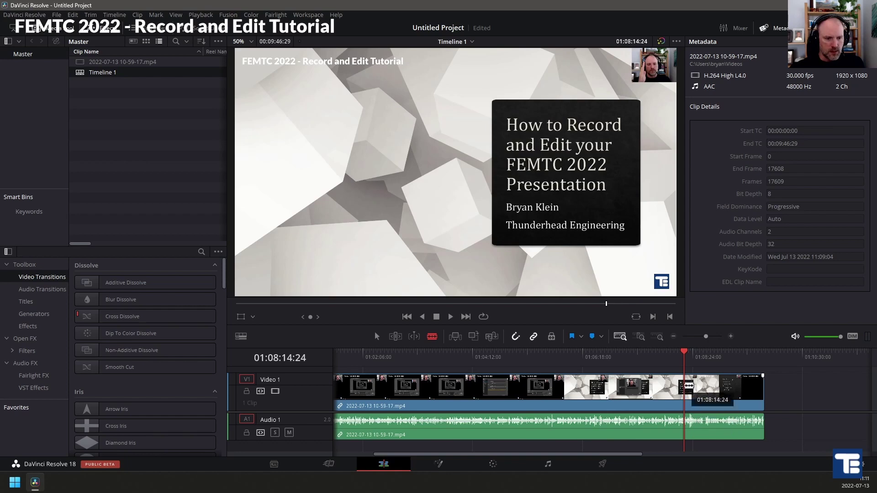
left_click_drag(684, 354, 689, 355)
left_click(687, 389)
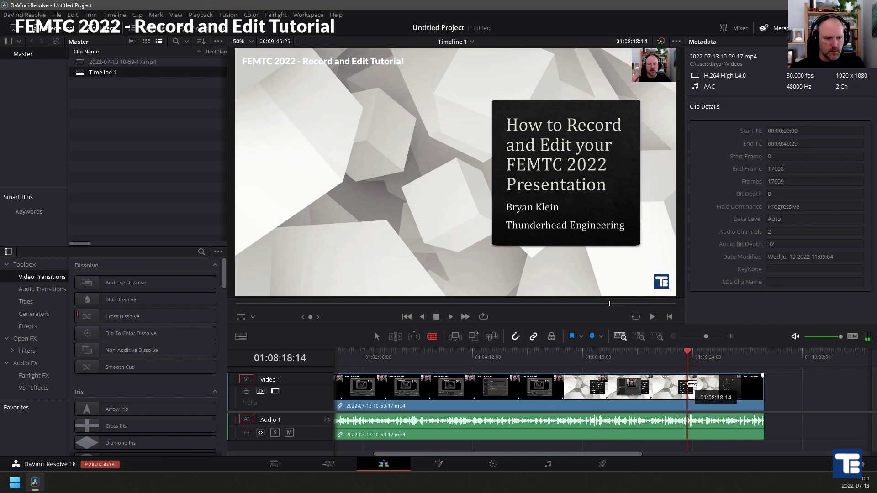
scroll(690, 402, "left", 2)
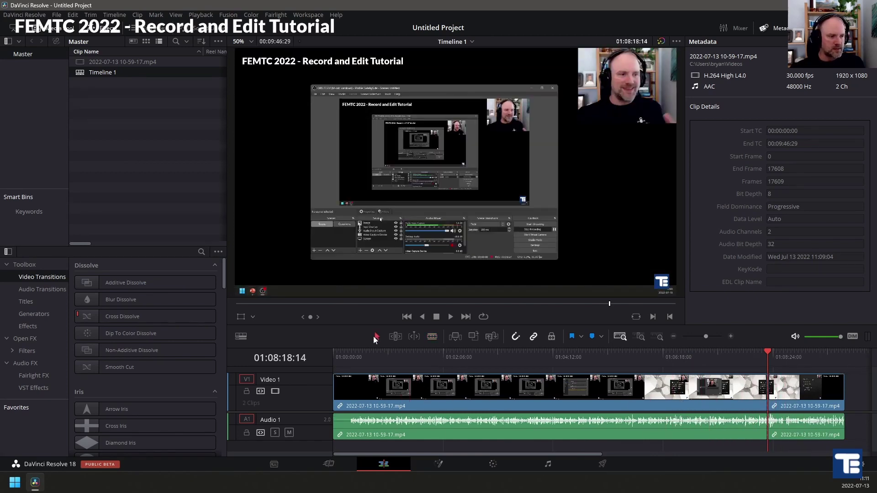
left_click(535, 401)
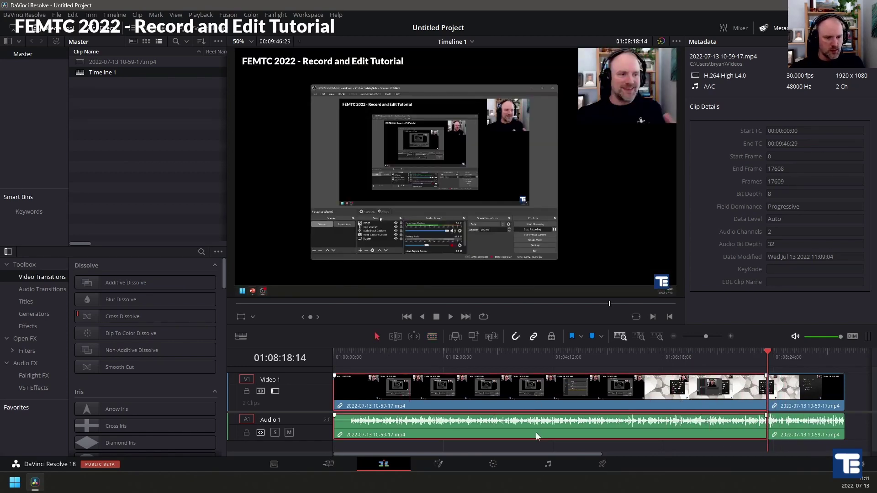
key("Delete")
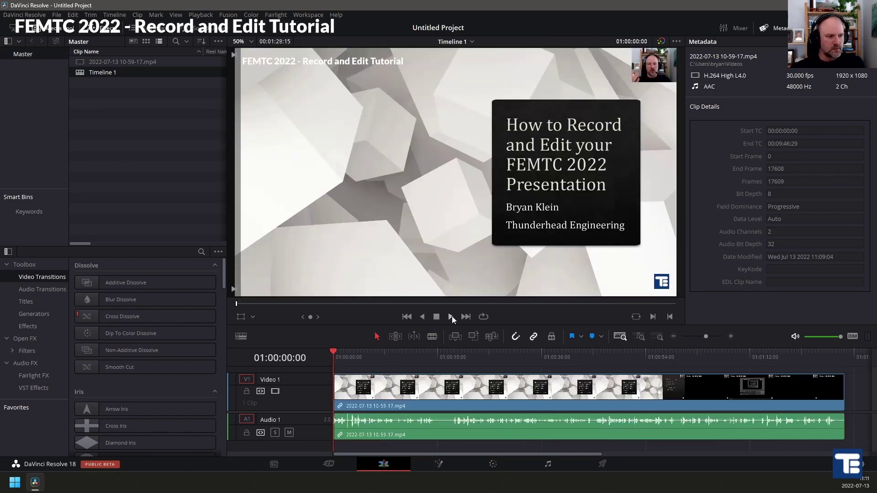
Step: Split the clip with the blade at 01:00:59:11, at the end of the slide show, and delete the section after it
left_click_drag(336, 349, 679, 376)
left_click(676, 352)
left_click(433, 337)
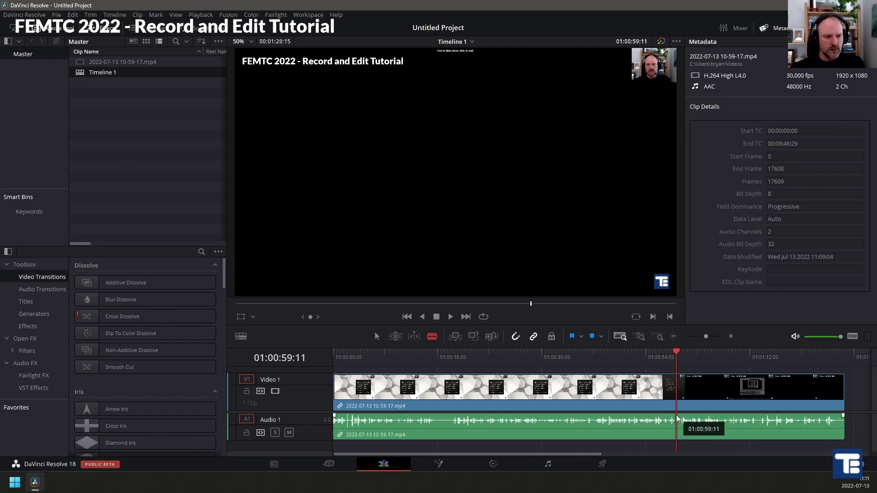
left_click(677, 433)
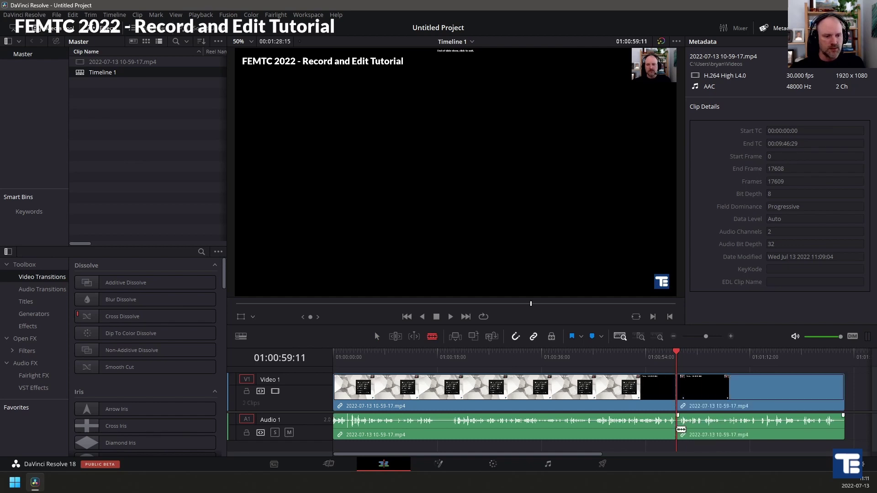
left_click(377, 337)
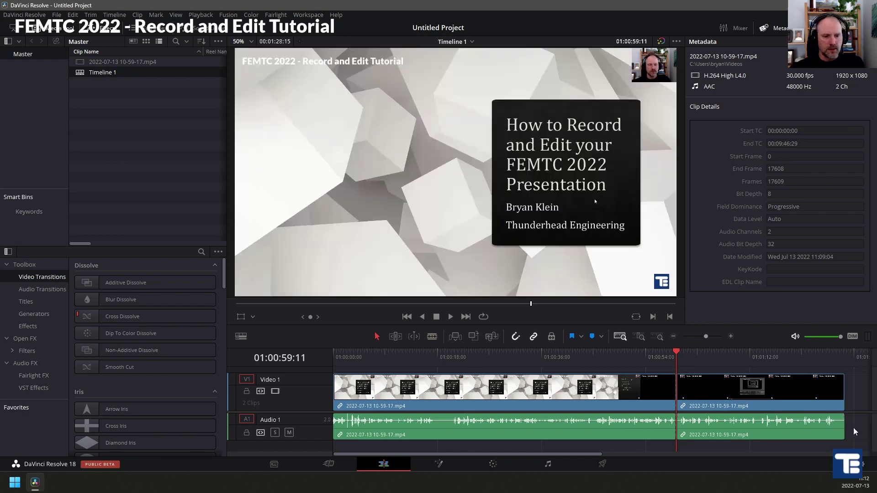
left_click(841, 431)
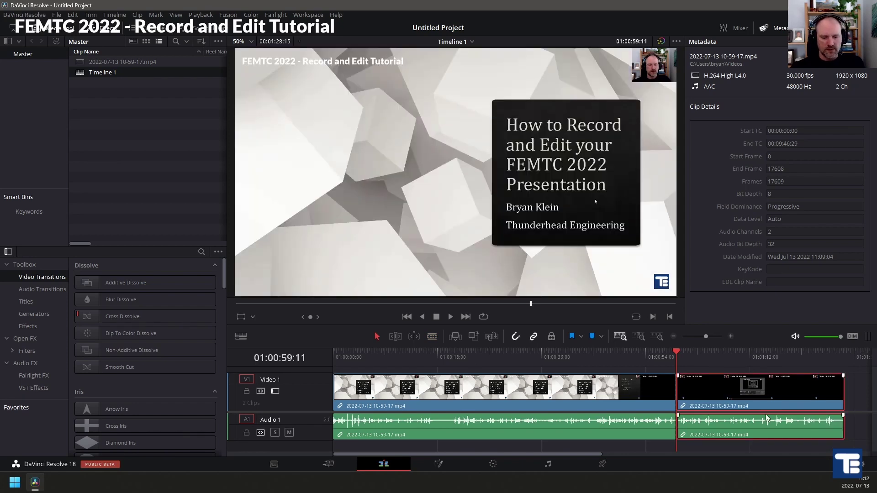
key("Delete")
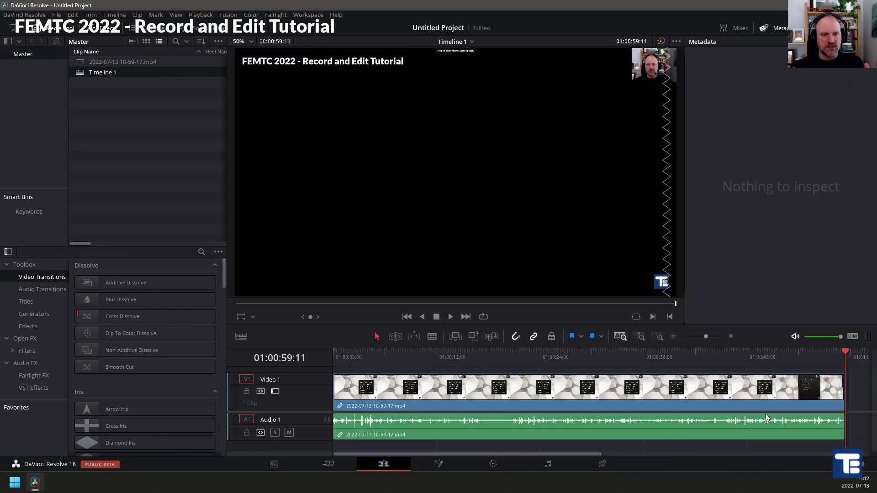
Step: Return the playhead to the timeline's start and queue a YouTube 1080p render named Demo1.mp4 in the Videos folder
left_click_drag(846, 350, 334, 352)
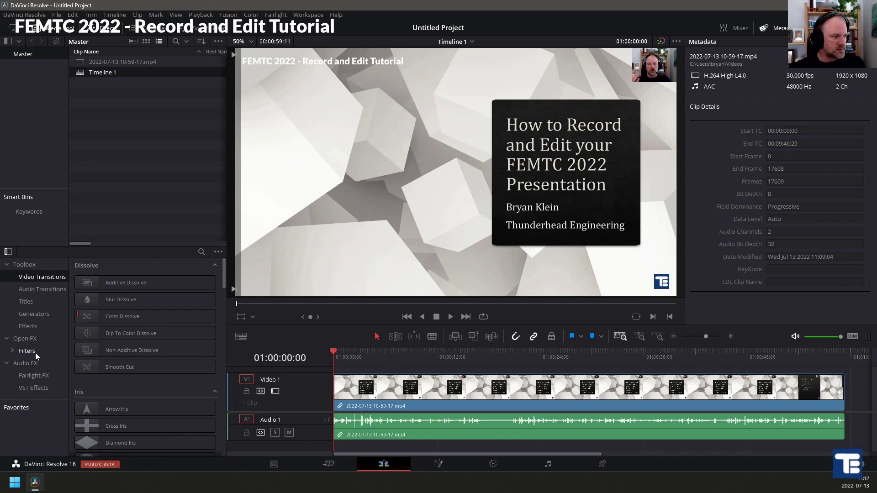
left_click(608, 466)
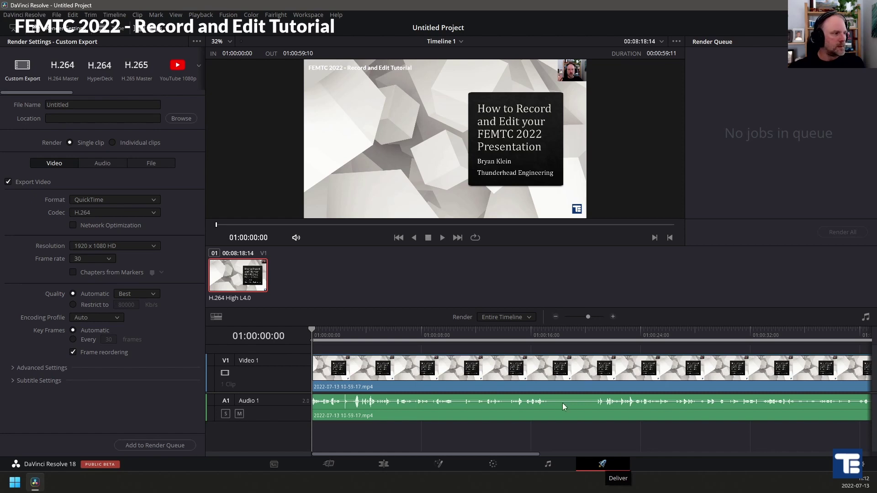
left_click(174, 70)
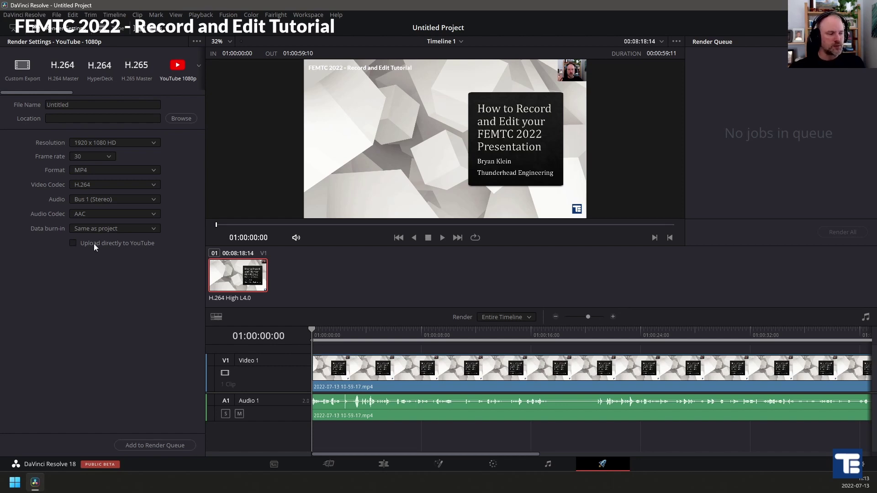
left_click(156, 445)
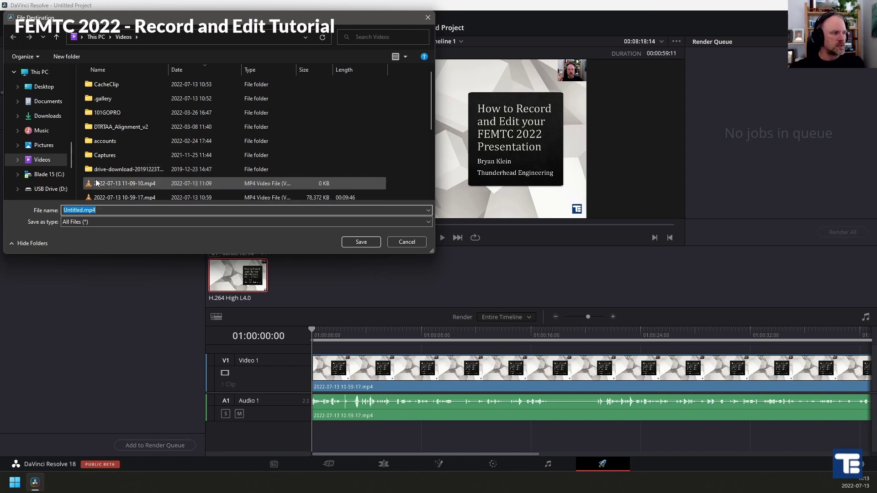
left_click(81, 209)
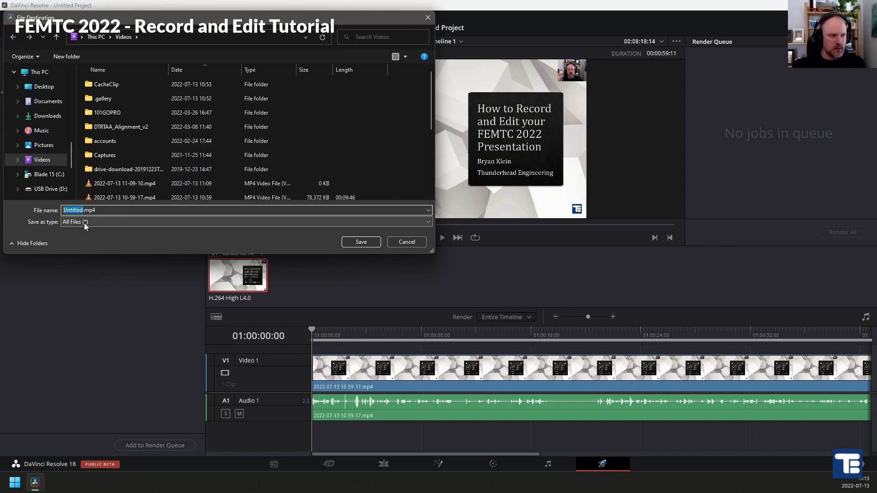
type("Demo1")
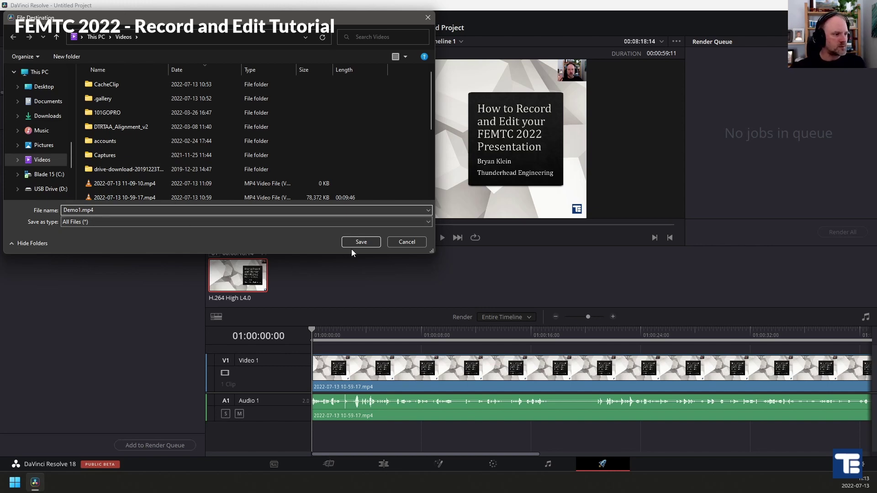
left_click(400, 244)
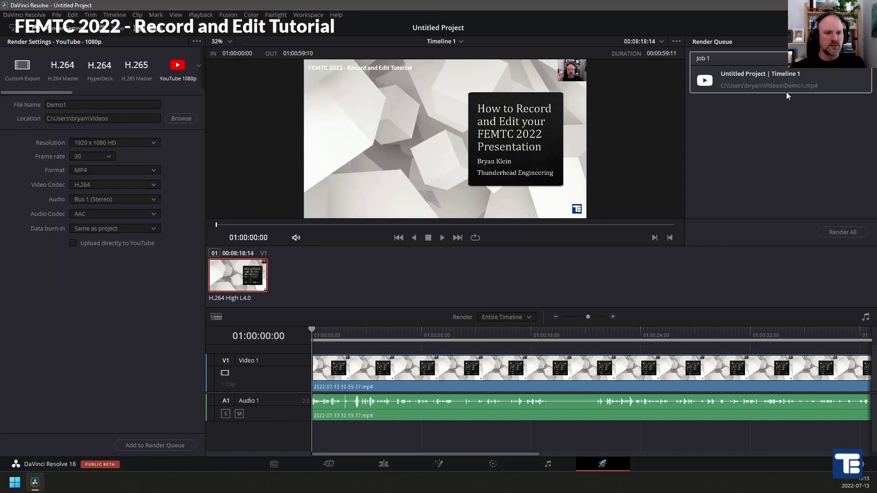
Step: Render the queued job and scrub through the exported Demo1.mp4 in VLC media player to check it
left_click(766, 180)
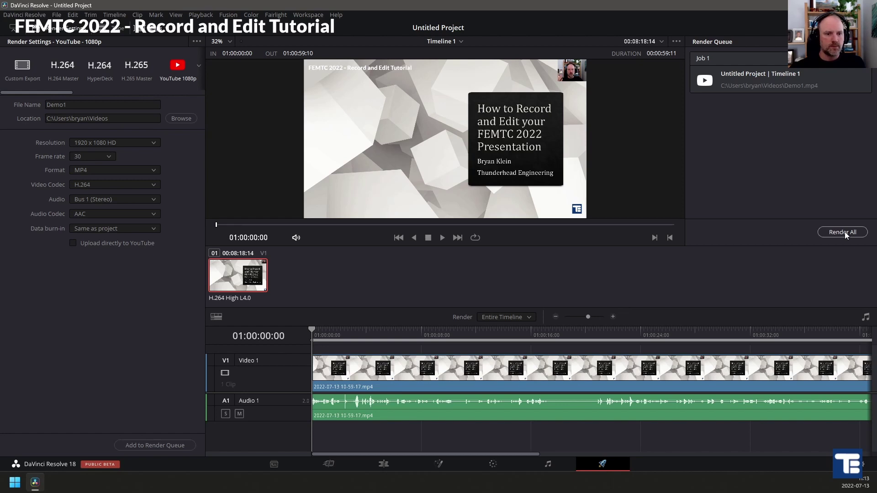
left_click(844, 232)
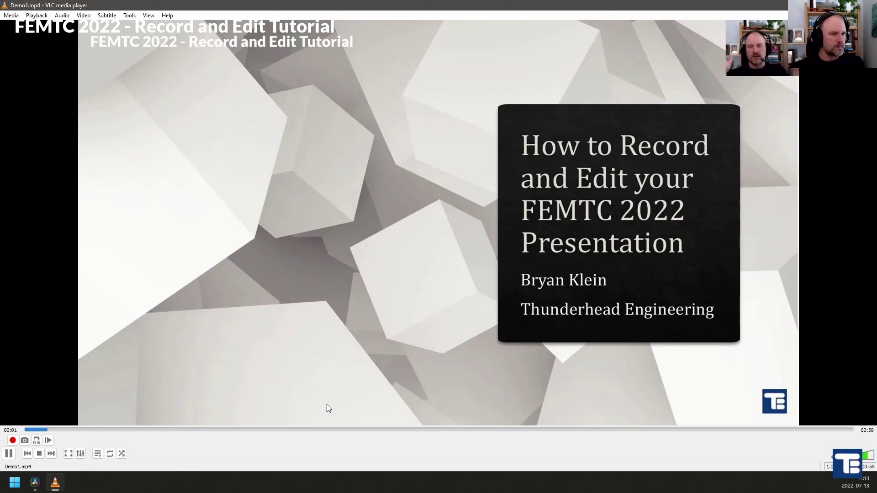
left_click_drag(81, 431, 788, 431)
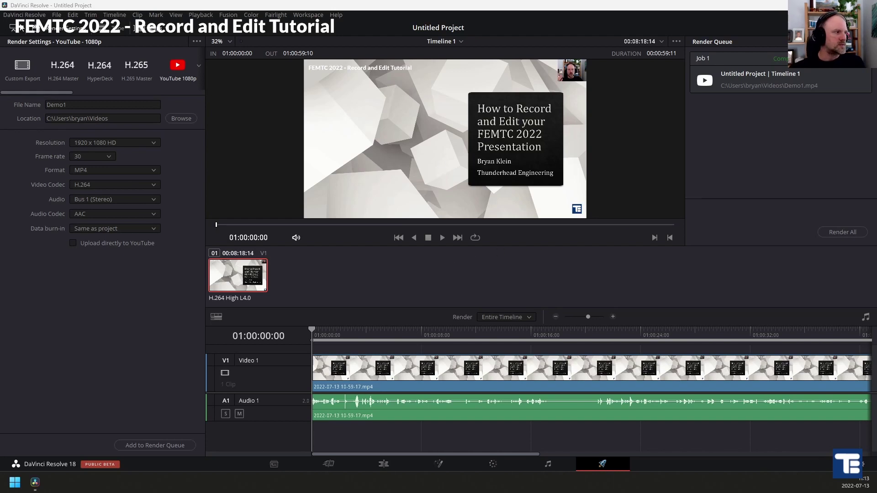
Step: Save the current DaVinci Resolve project under the name Demo1
left_click(57, 15)
left_click(87, 74)
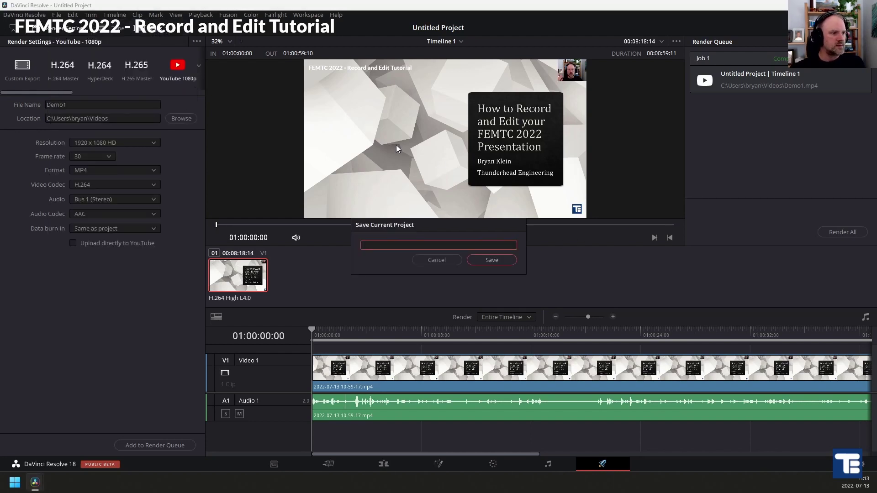
type("Demo1")
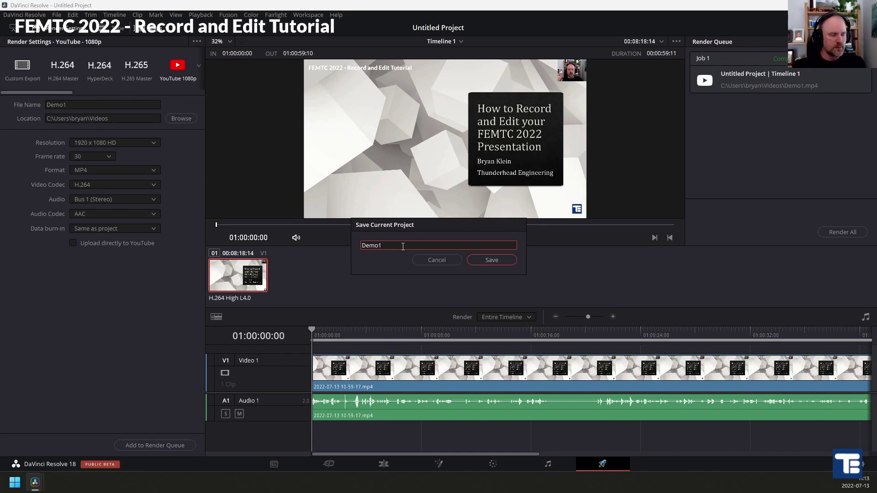
left_click(493, 261)
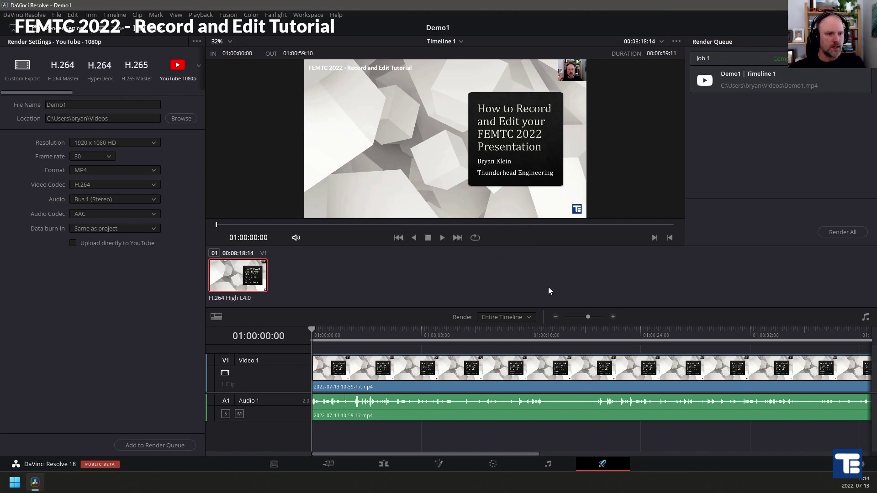